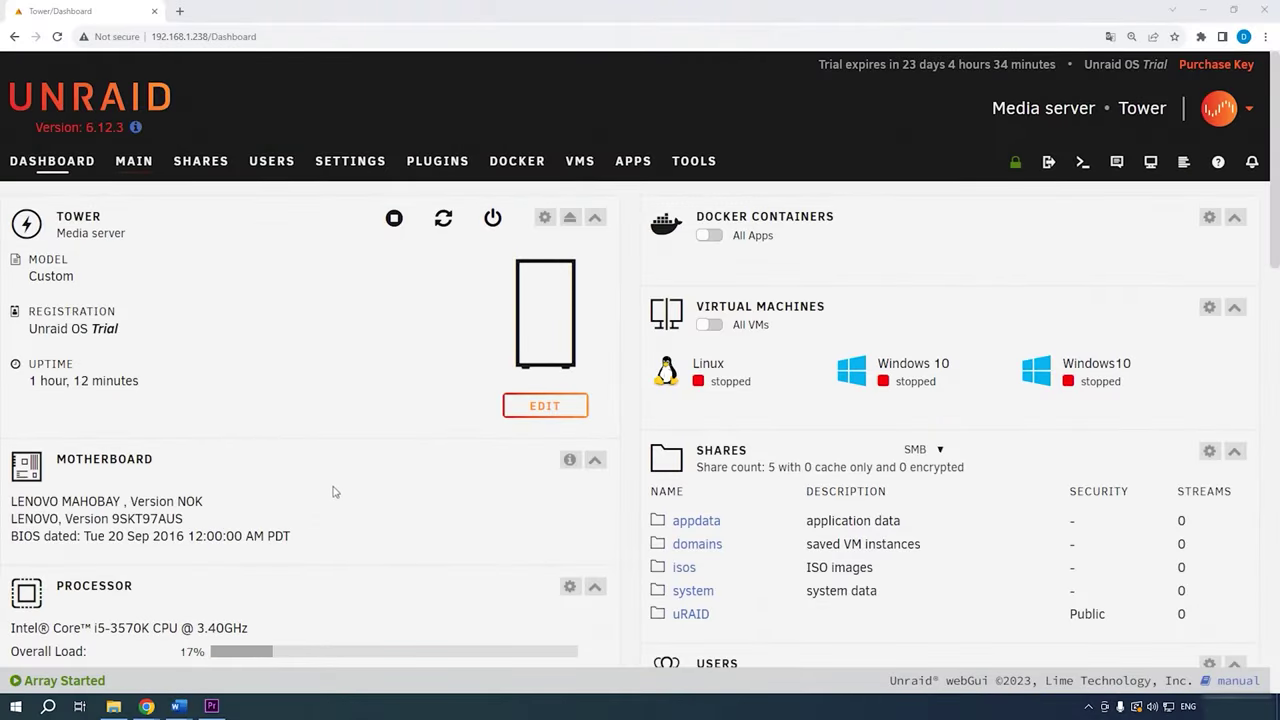
Browse the Main devices, Shares, Users and Settings pages of the Unraid webGui
scroll(335, 491, down, 3)
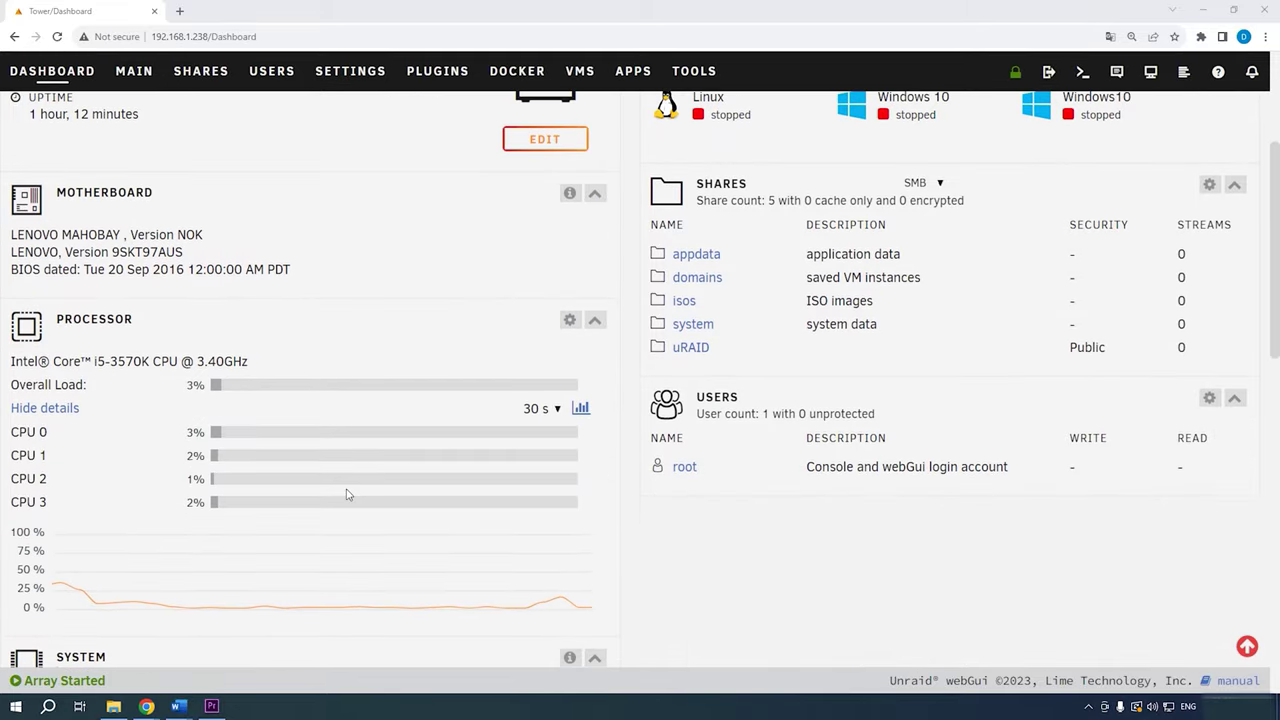
scroll(347, 494, down, 5)
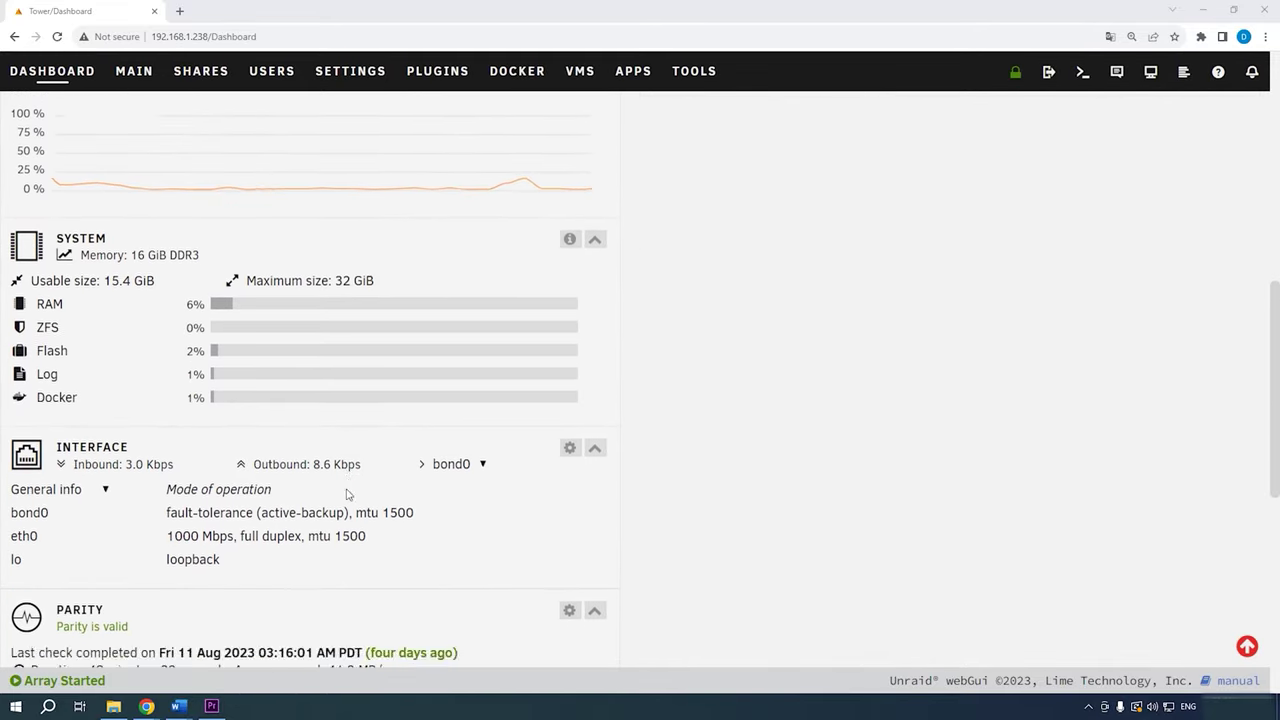
scroll(347, 494, down, 6)
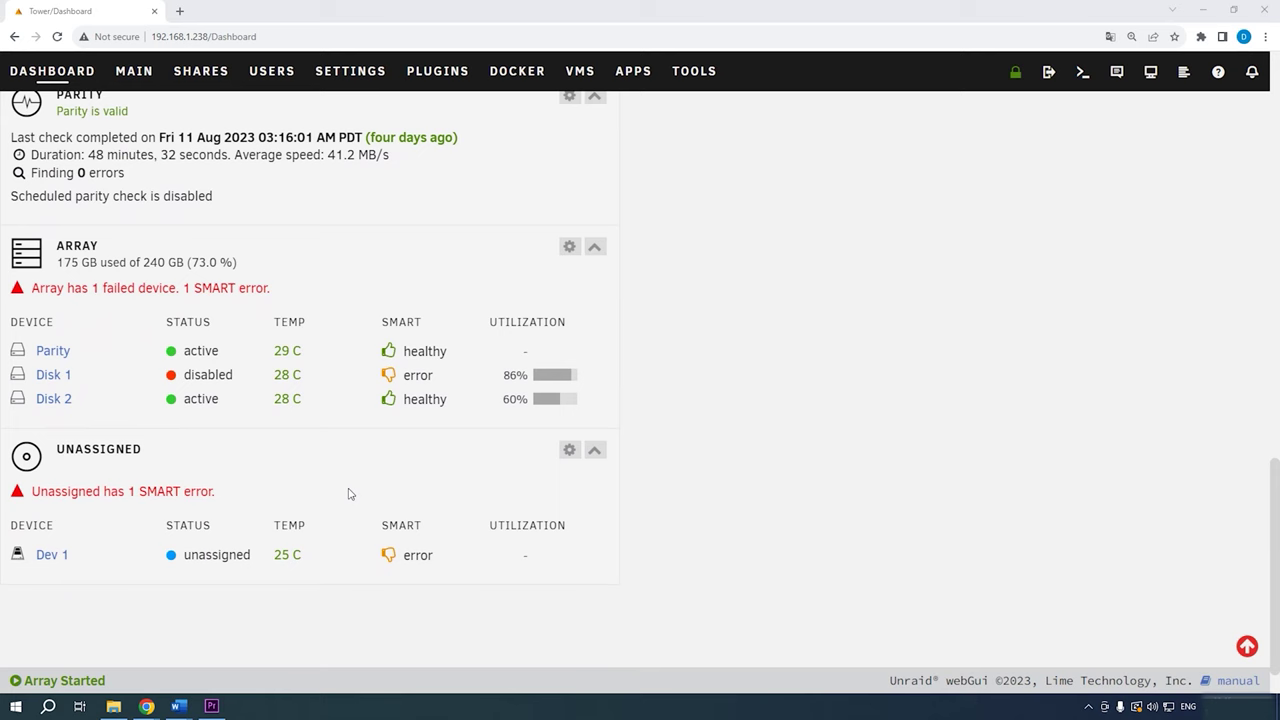
scroll(349, 493, up, 7)
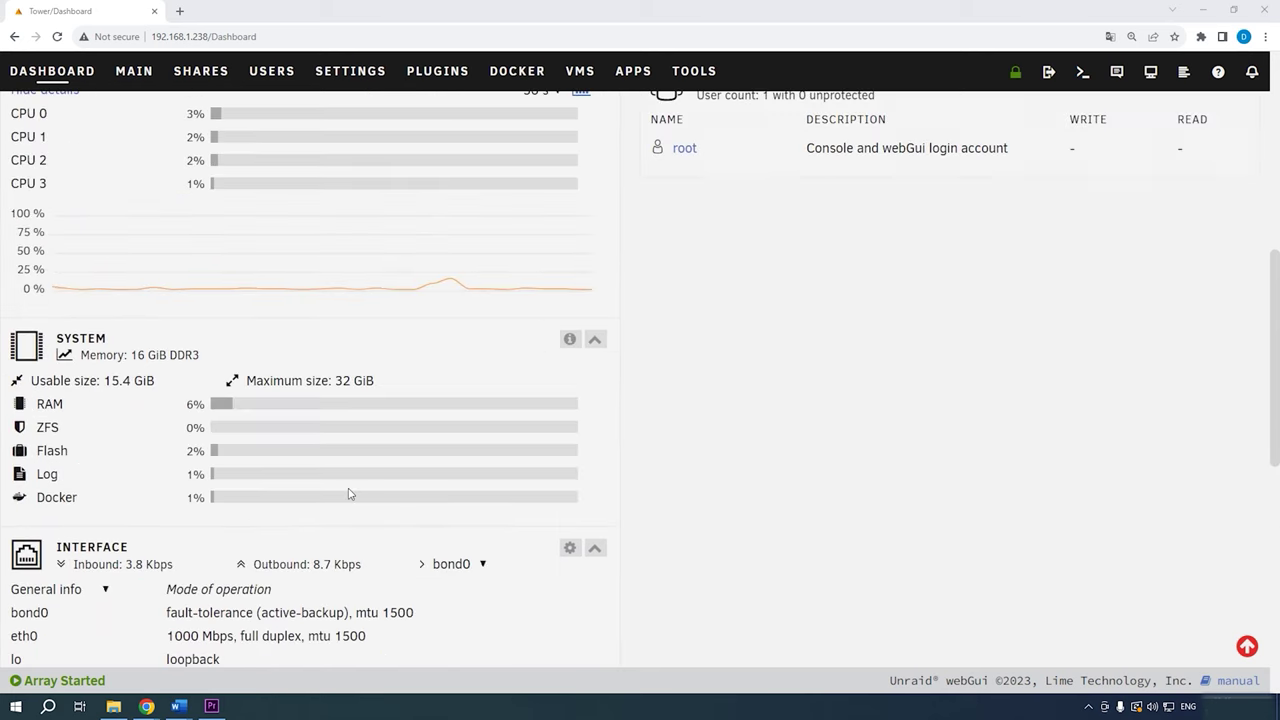
scroll(349, 493, up, 8)
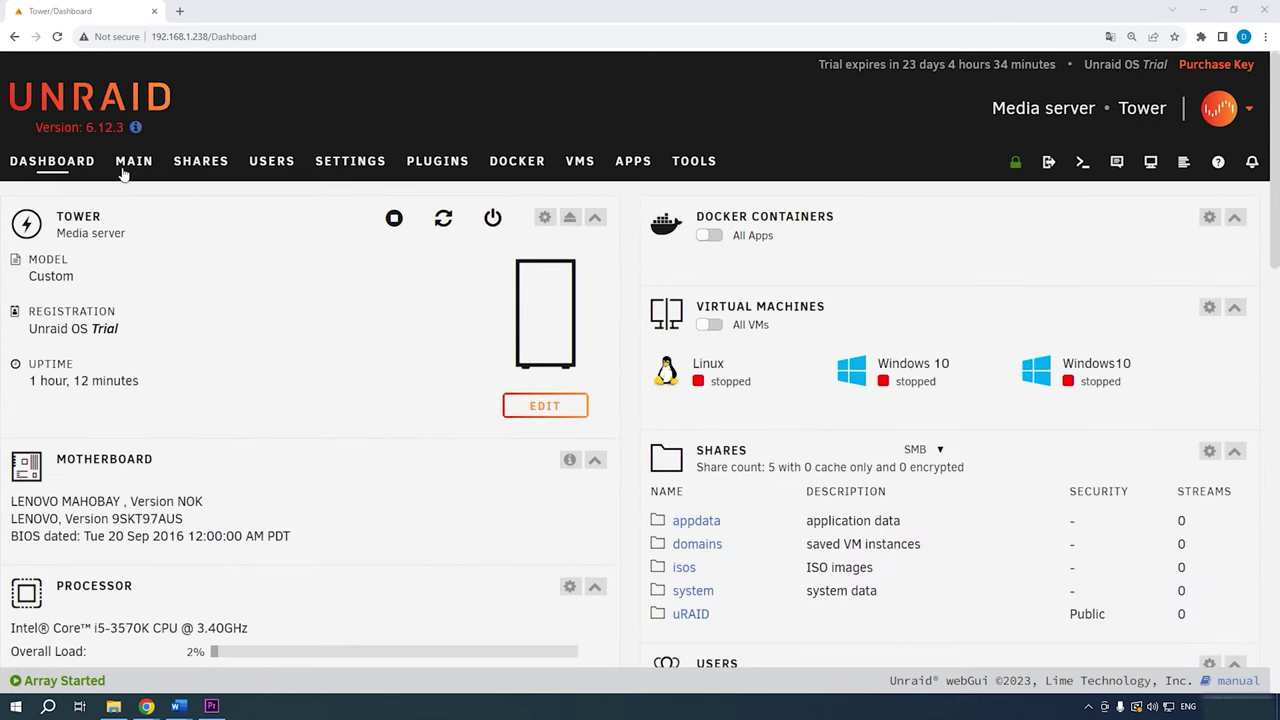
click(127, 166)
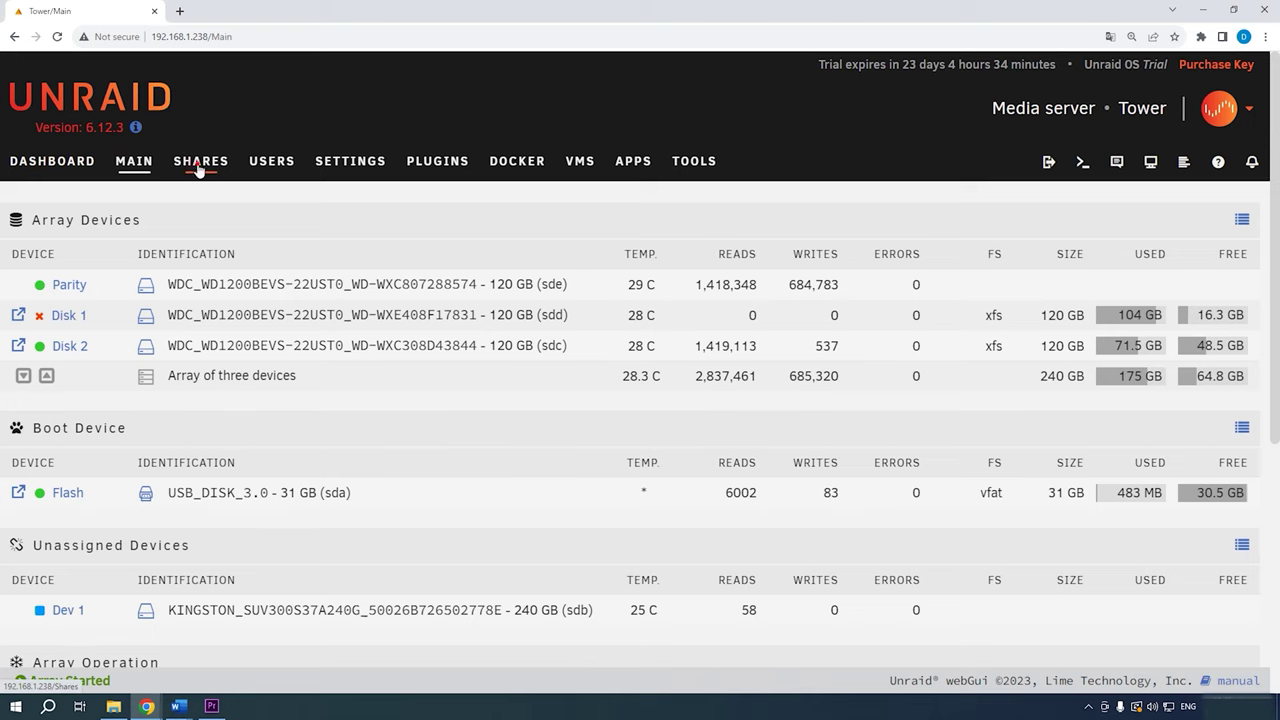
click(199, 168)
click(271, 170)
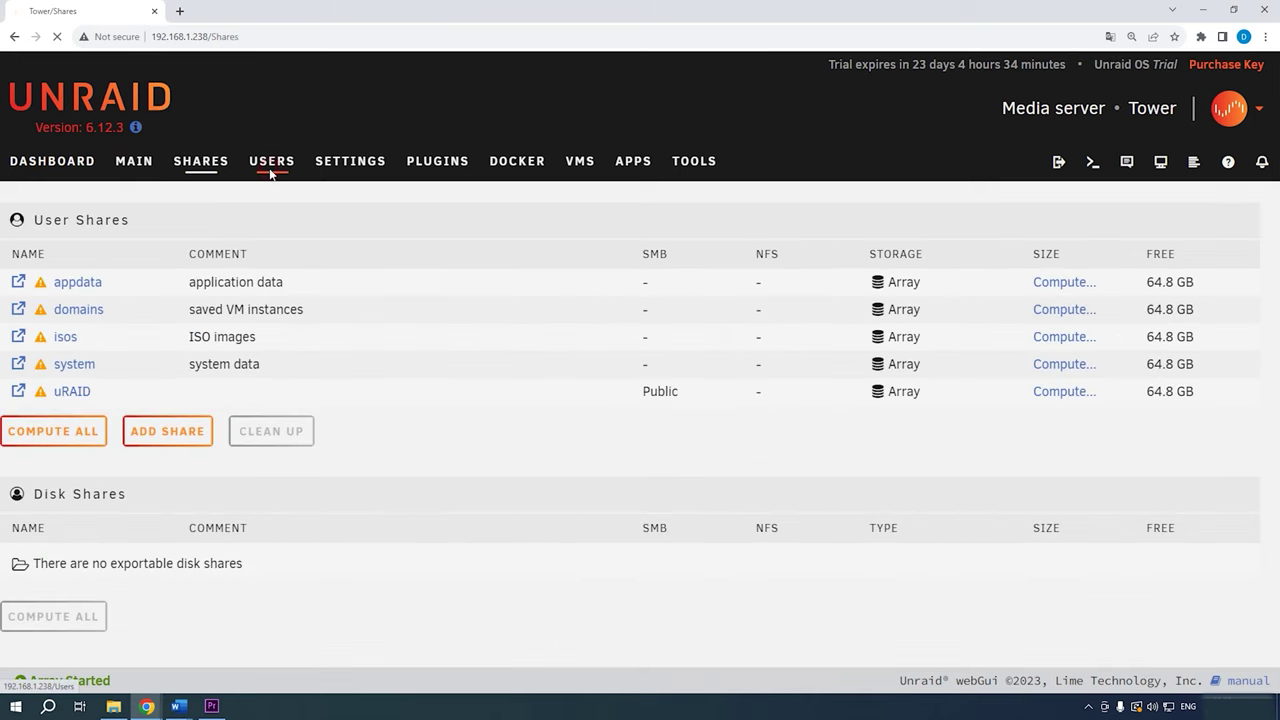
click(353, 176)
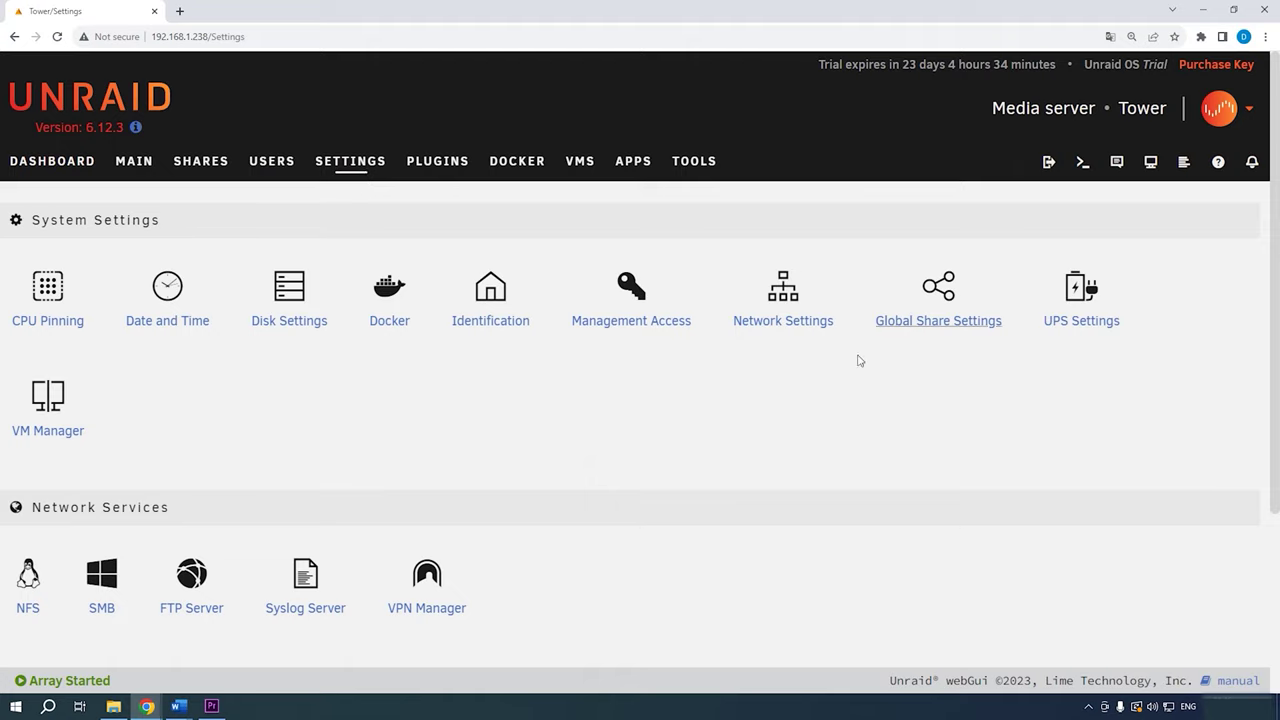
Review the VM Manager settings page from top to bottom
click(48, 432)
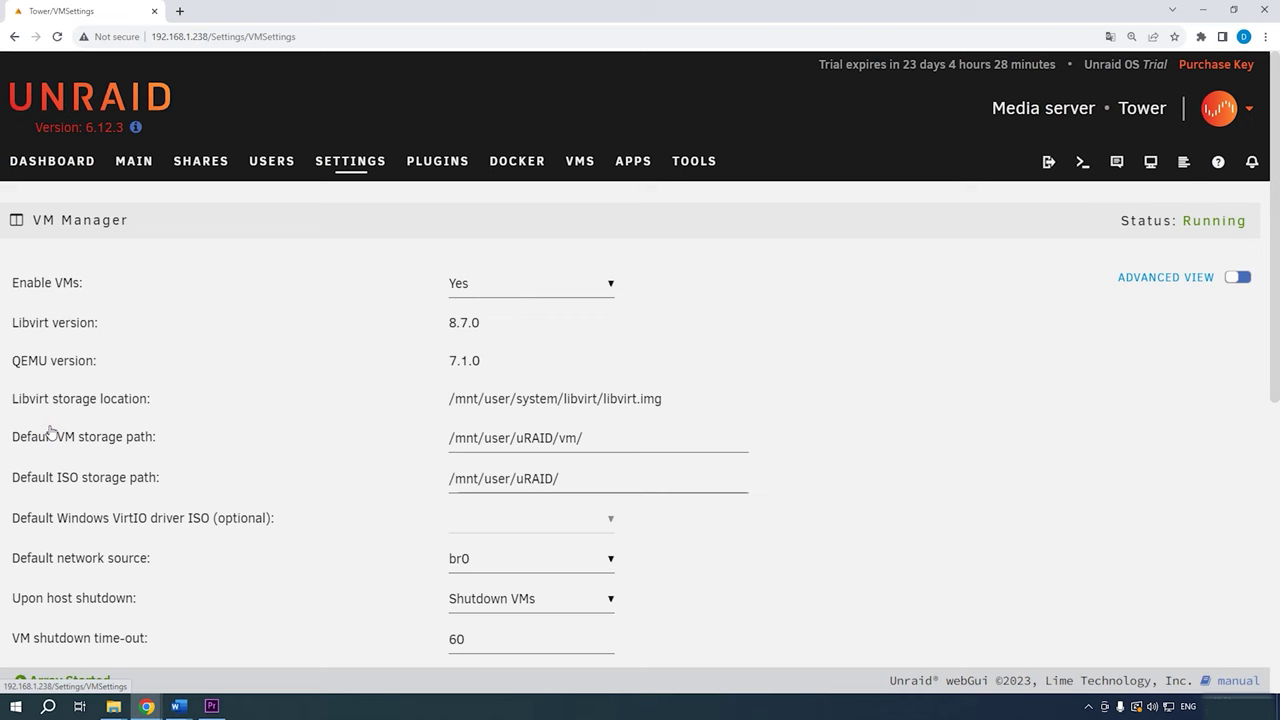
scroll(325, 472, down, 3)
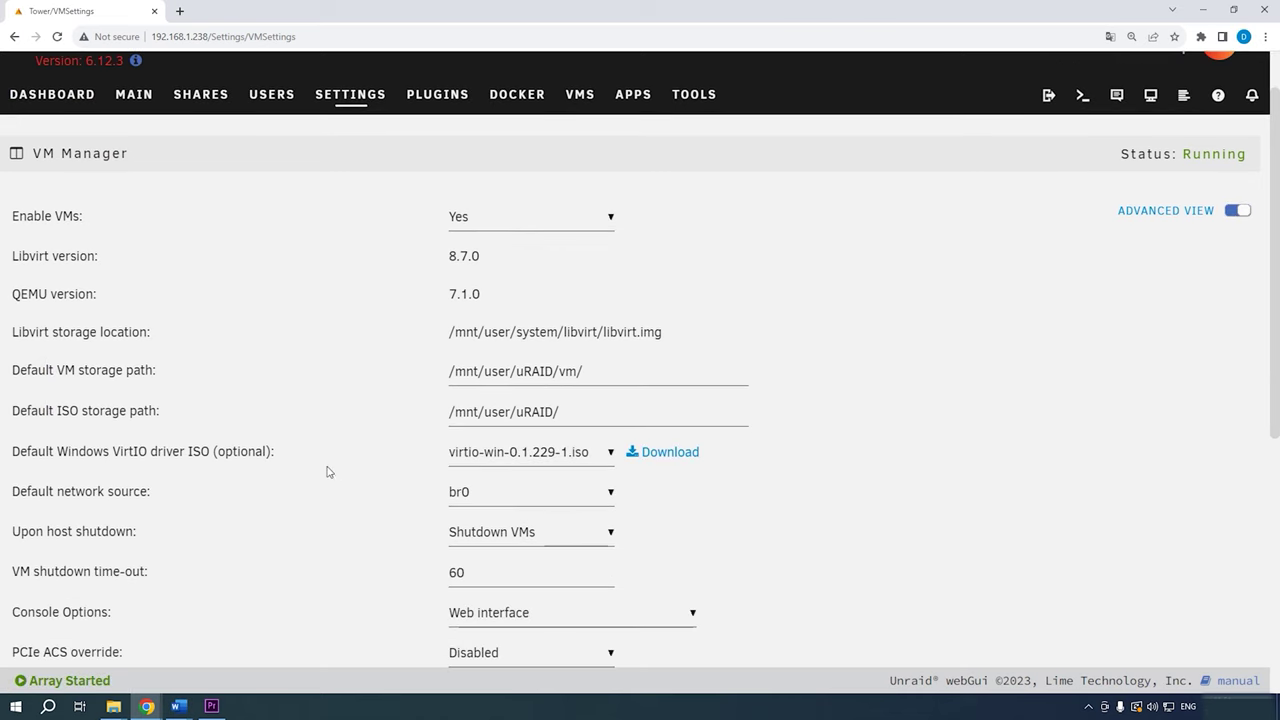
scroll(329, 472, down, 3)
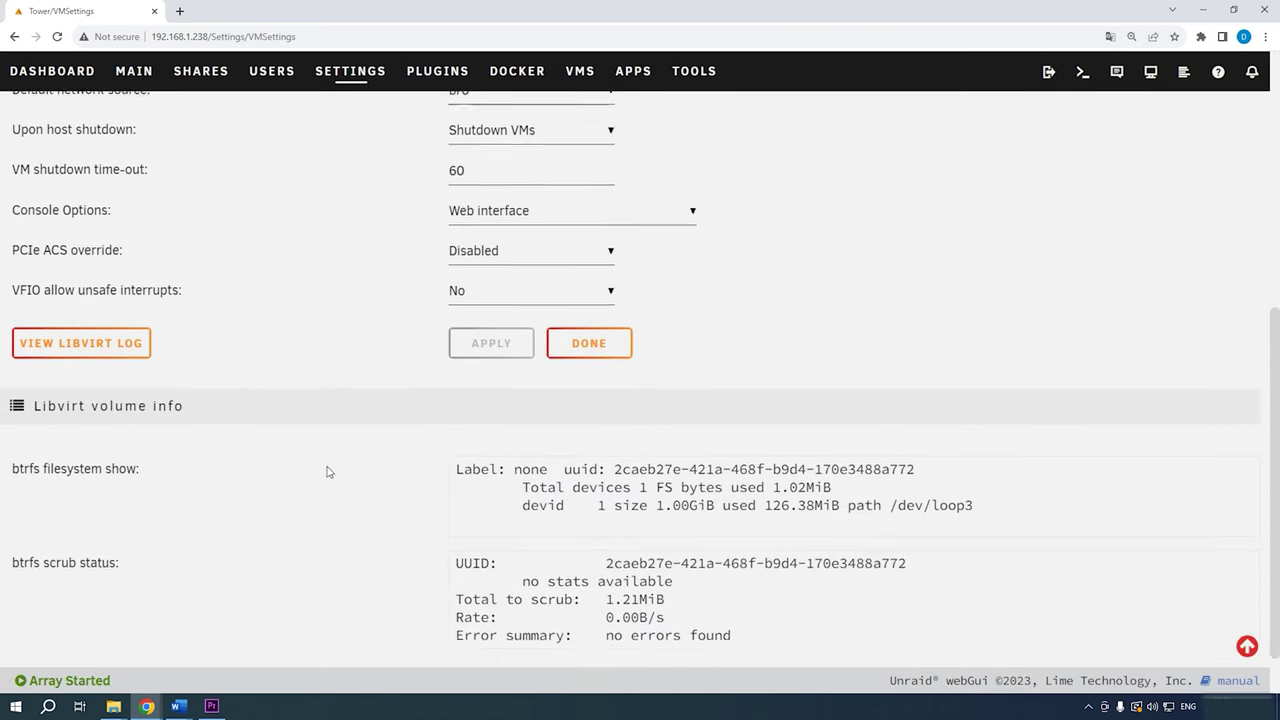
scroll(329, 472, up, 3)
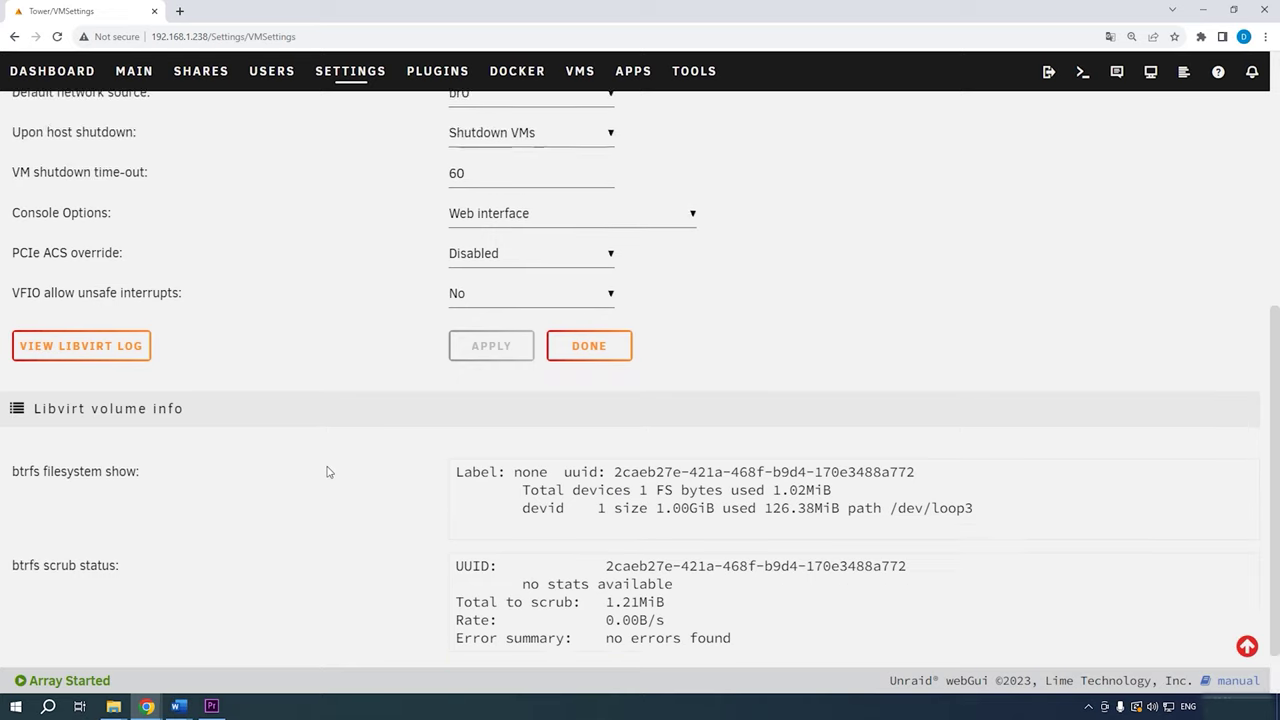
scroll(327, 472, up, 2)
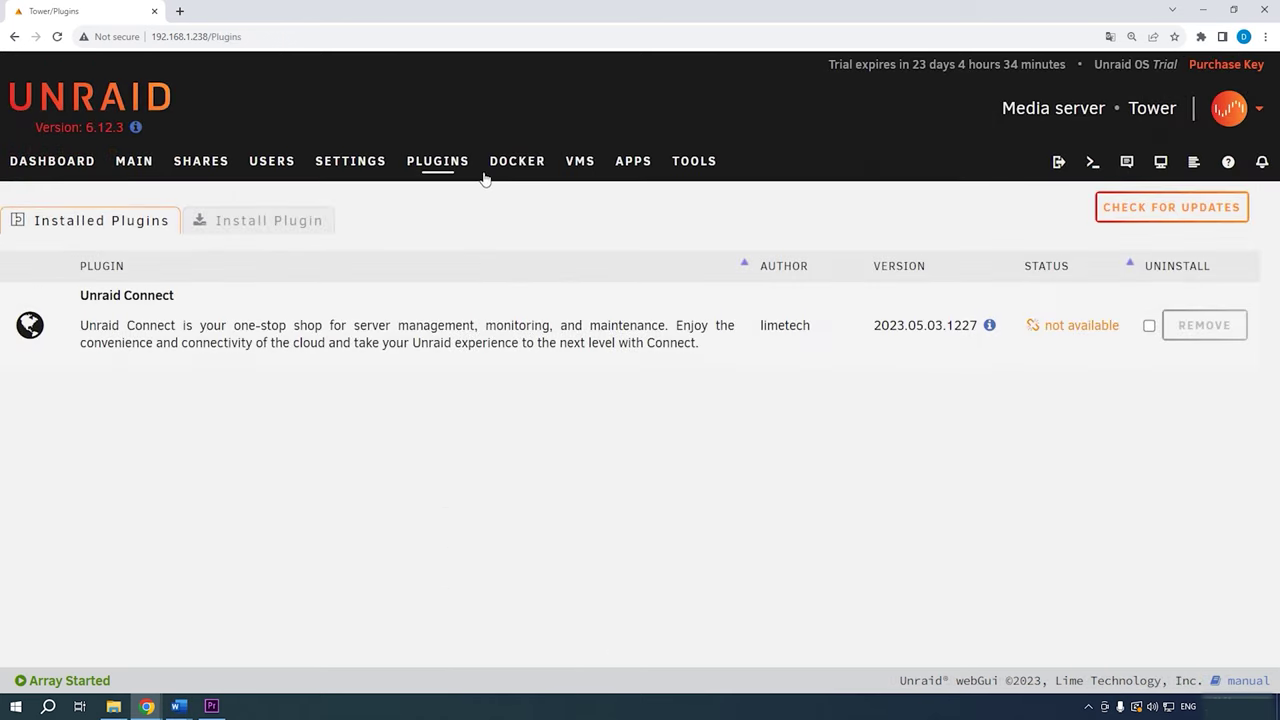
Visit the Docker, VMs, Apps and Tools pages in turn, looking over the Tools utilities
click(513, 175)
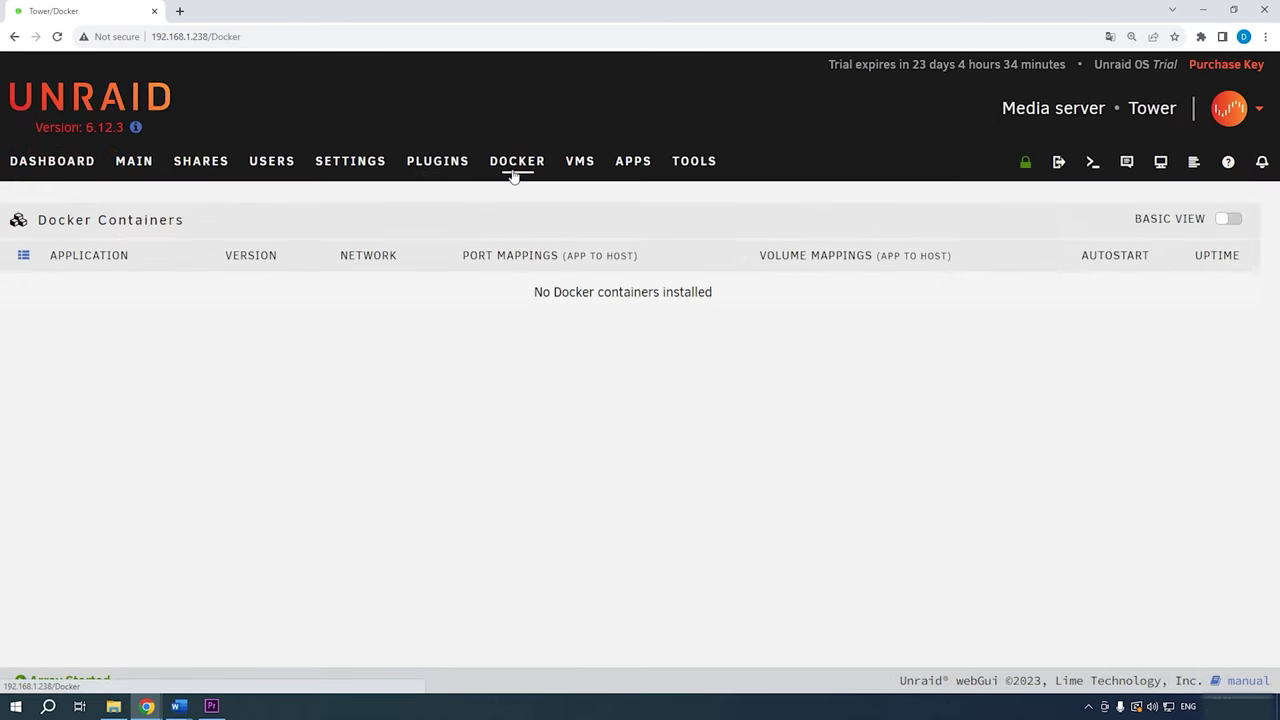
click(580, 177)
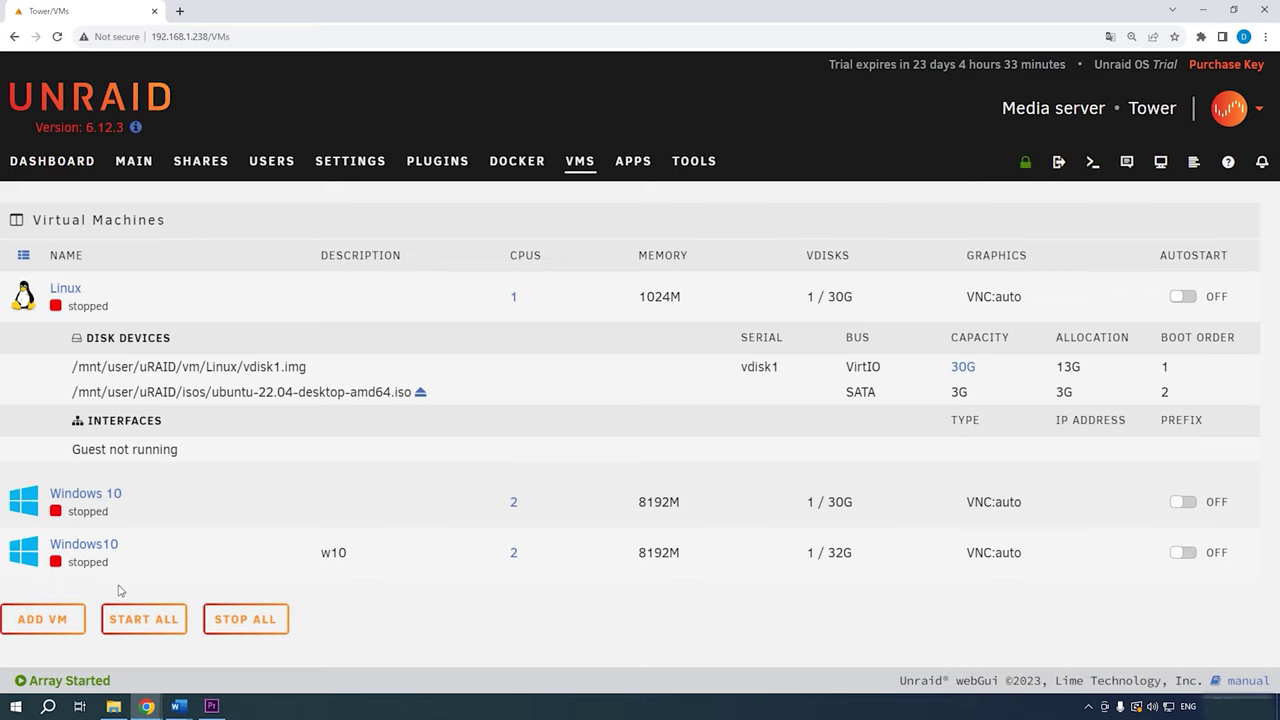
click(632, 168)
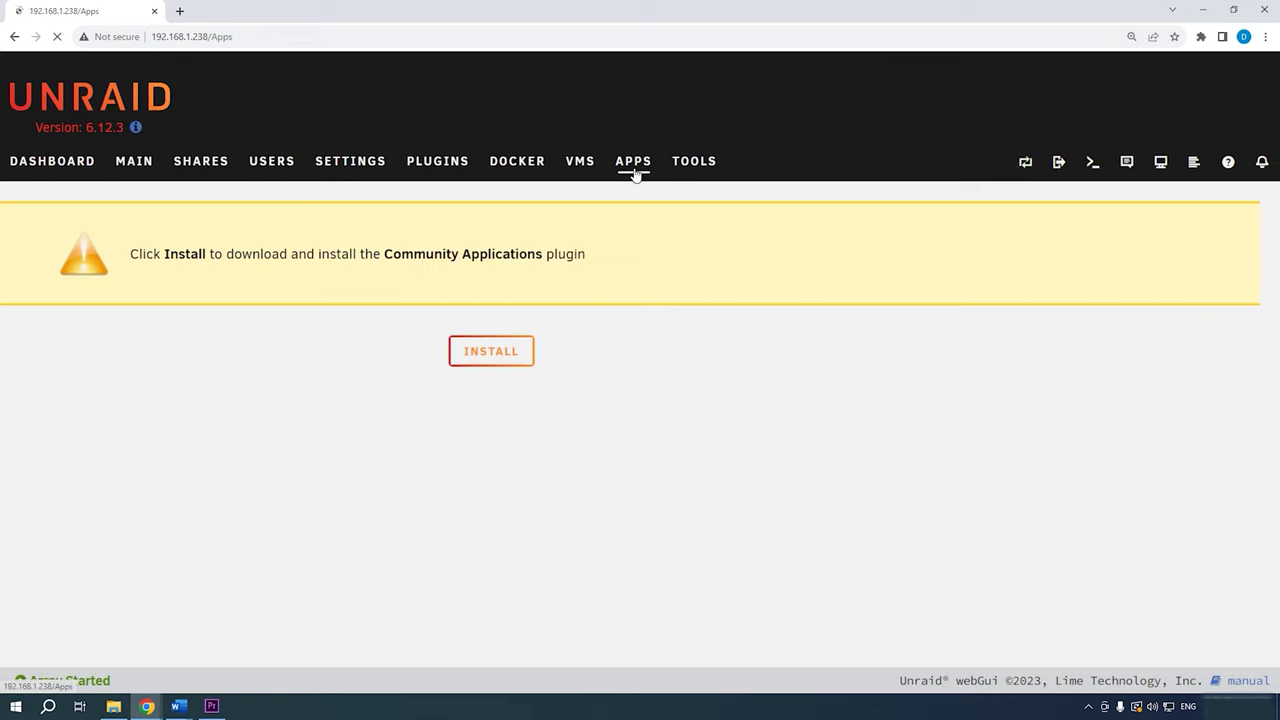
click(685, 175)
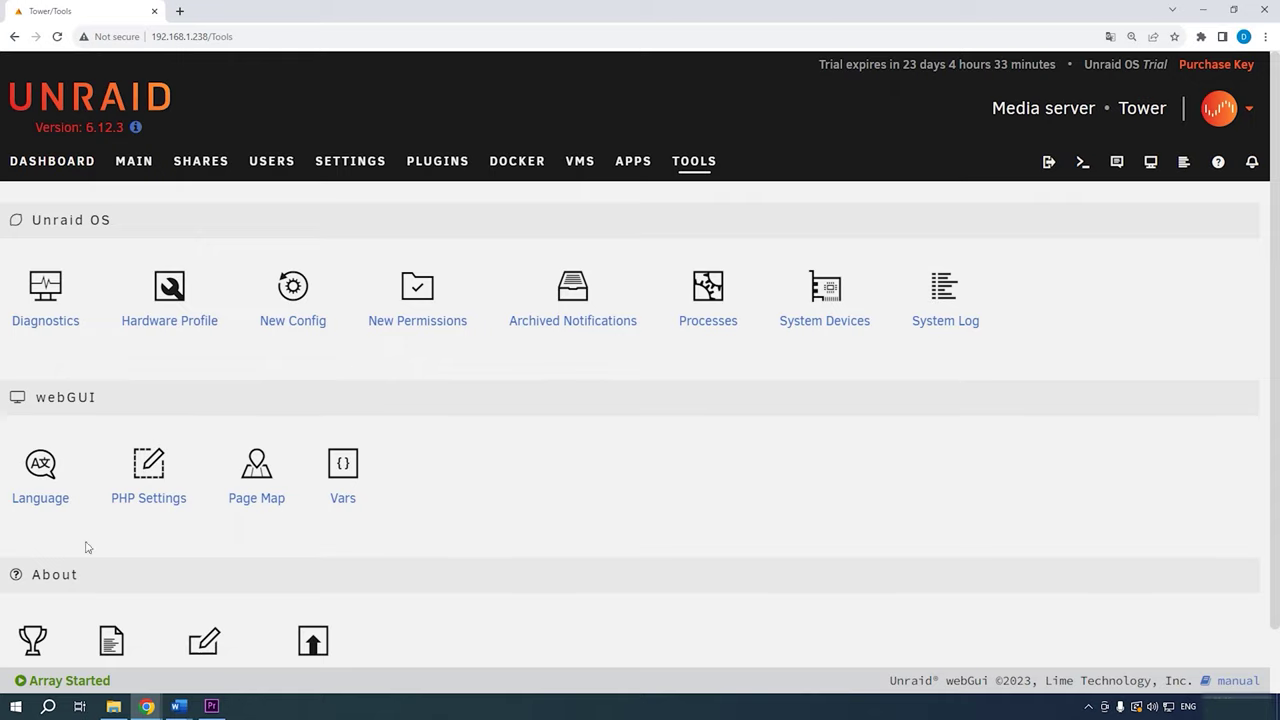
scroll(57, 558, down, 1)
scroll(57, 558, up, 1)
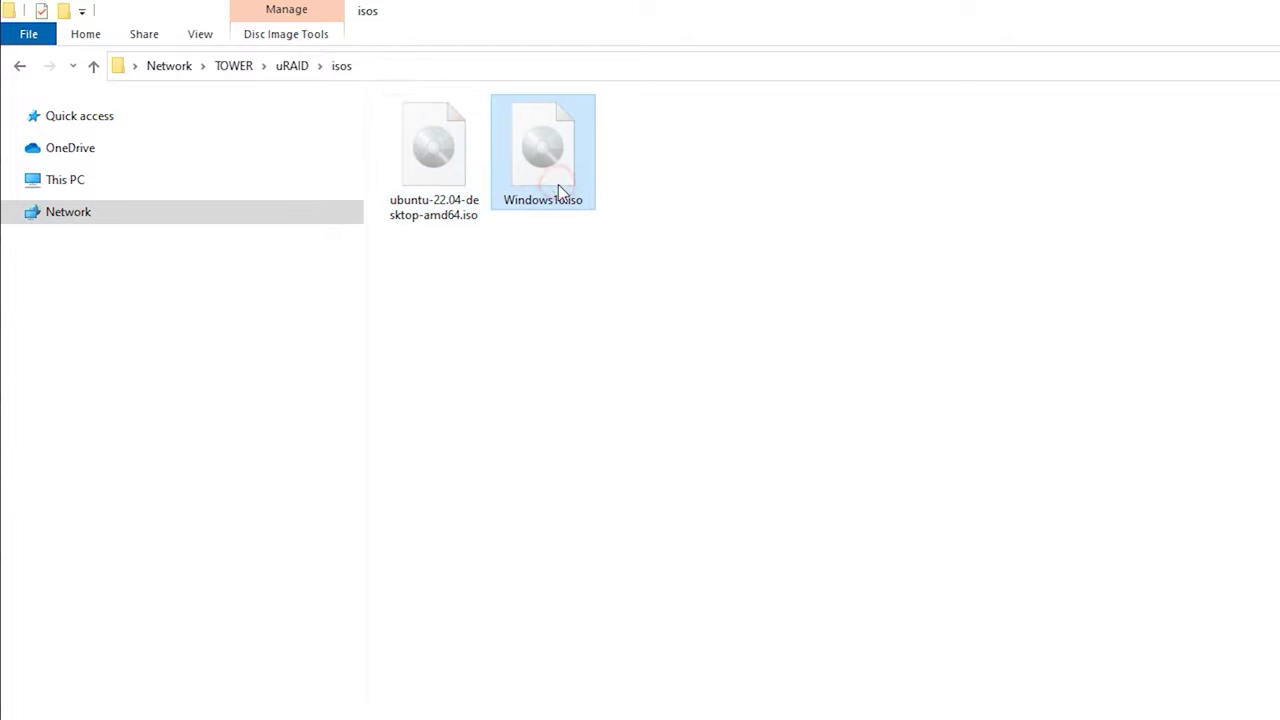
Show the full network path of TOWER's uRAID isos folder in the address bar
click(314, 66)
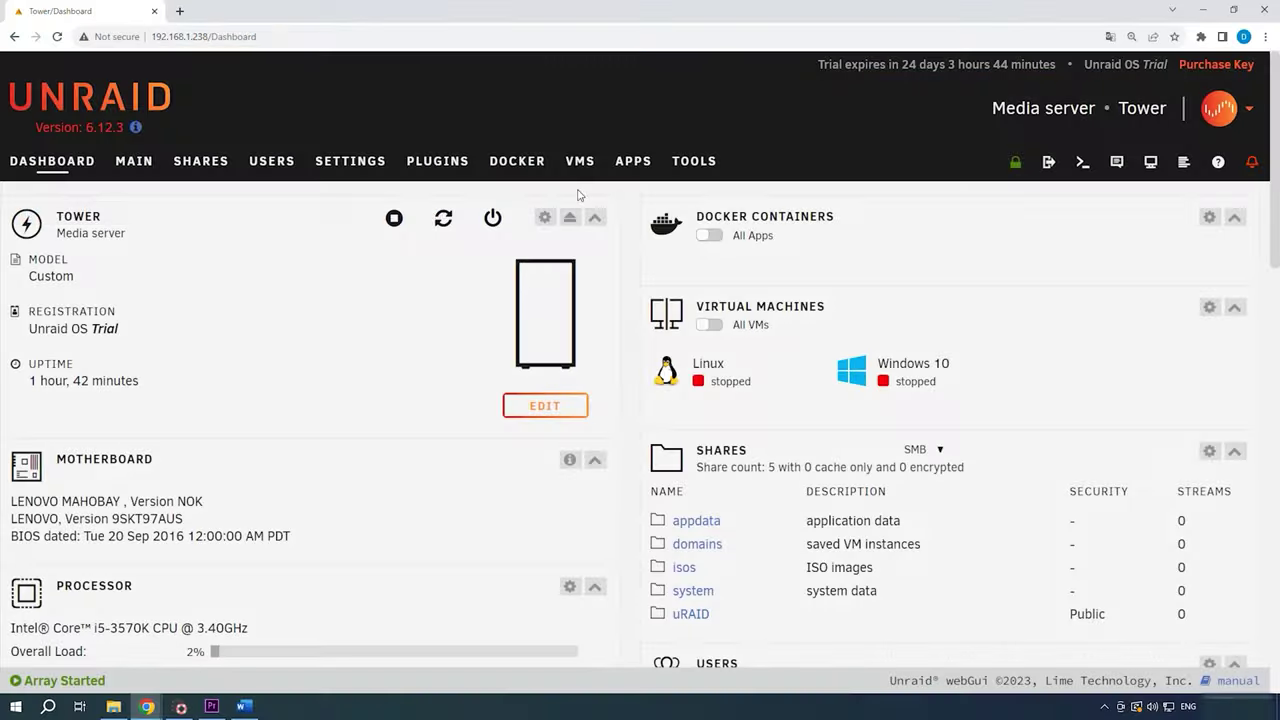
Start a new Windows 10 VM named Windows10, with a description, cpu 2 added and 8192 MB memory
click(578, 162)
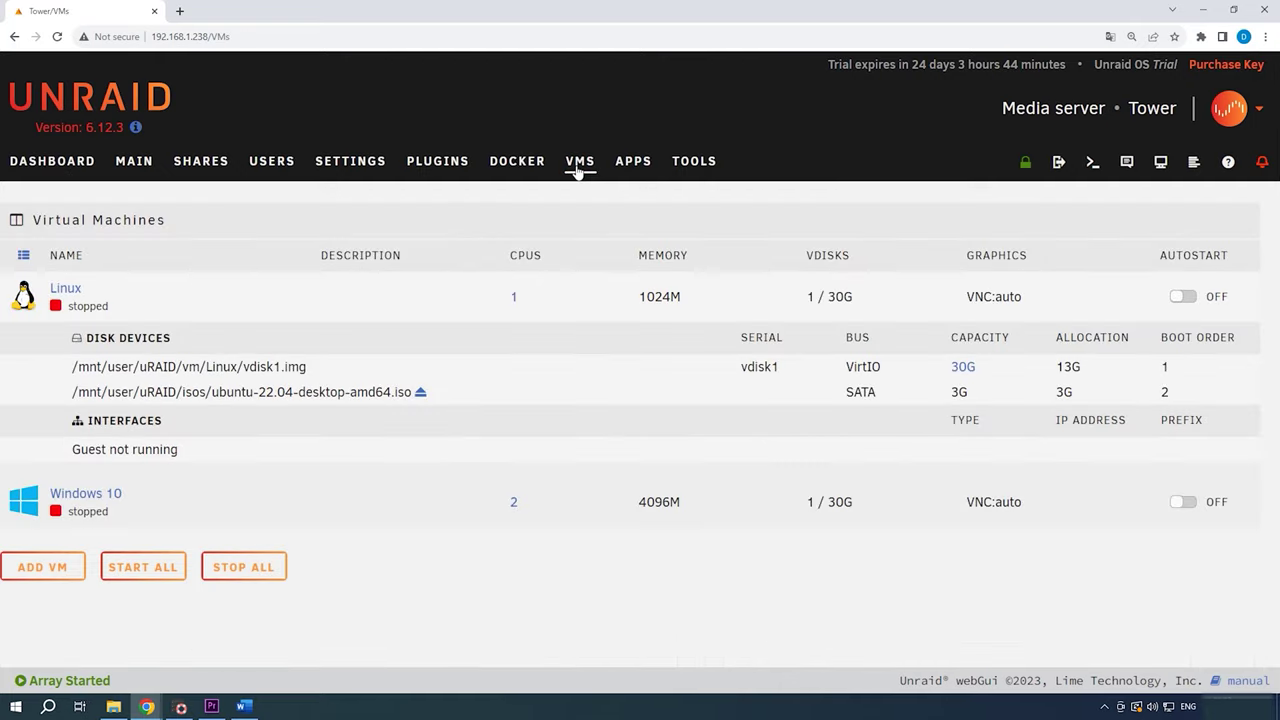
click(44, 569)
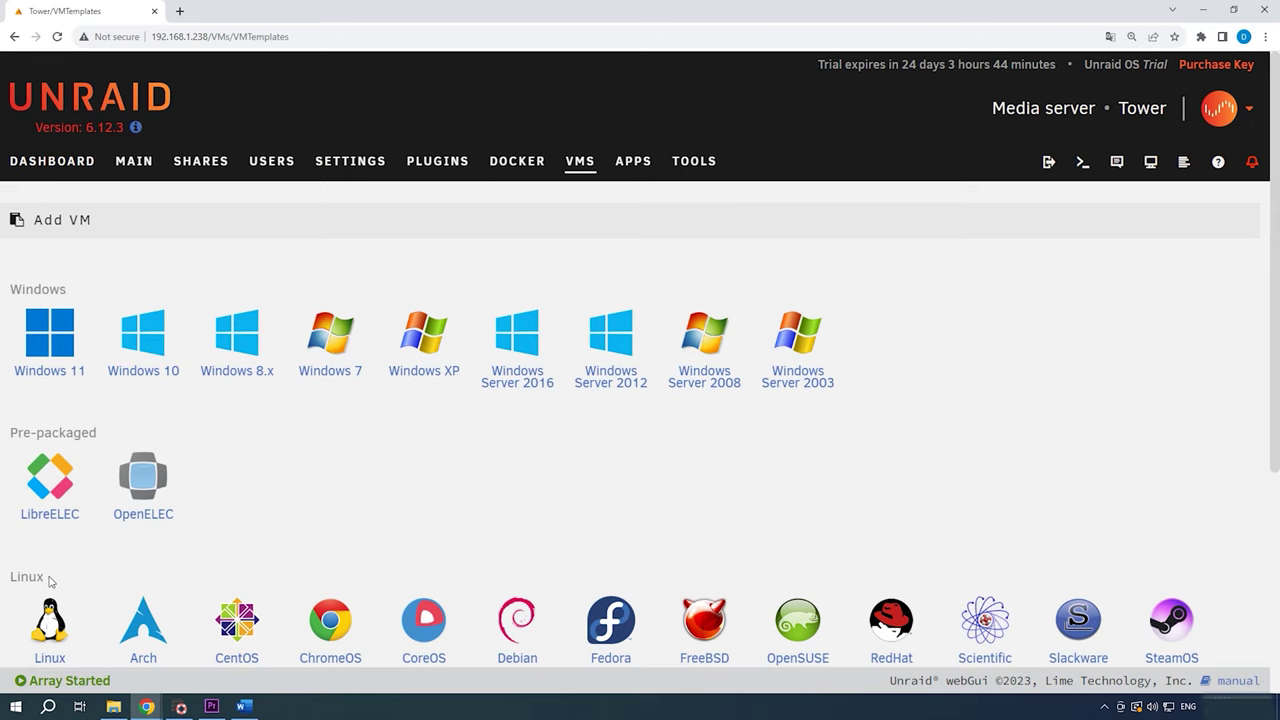
click(143, 371)
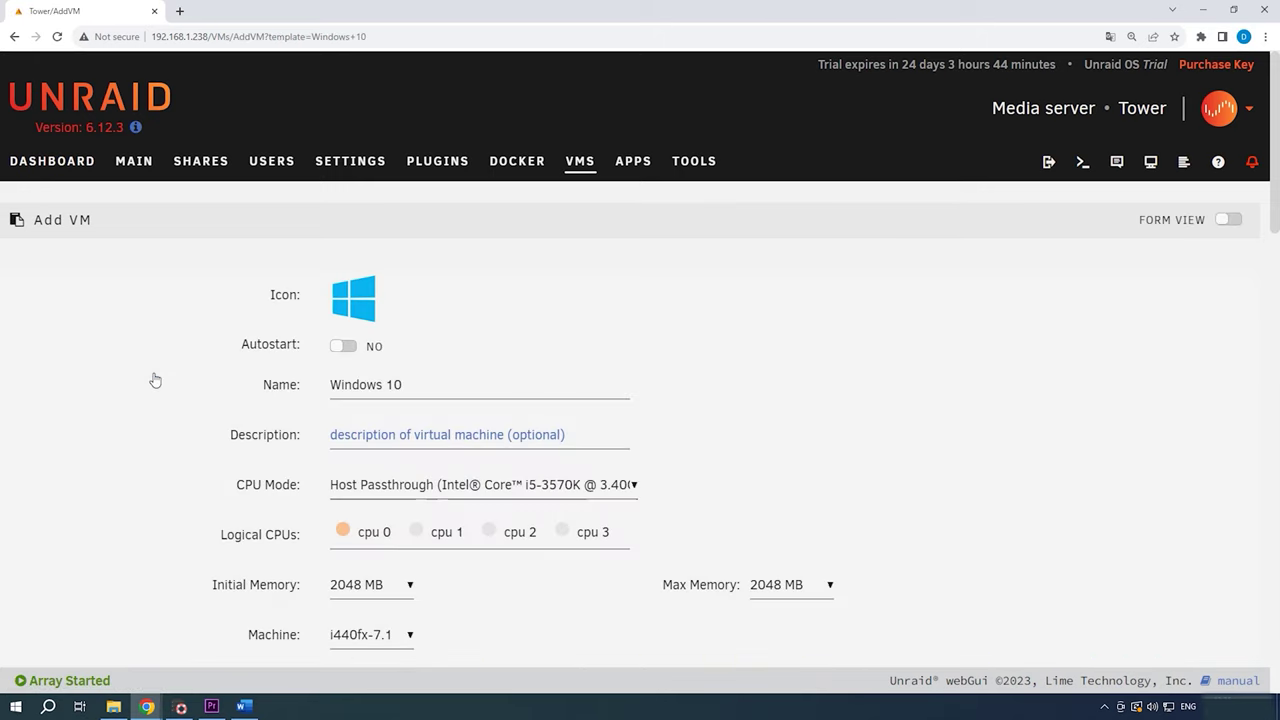
click(388, 384)
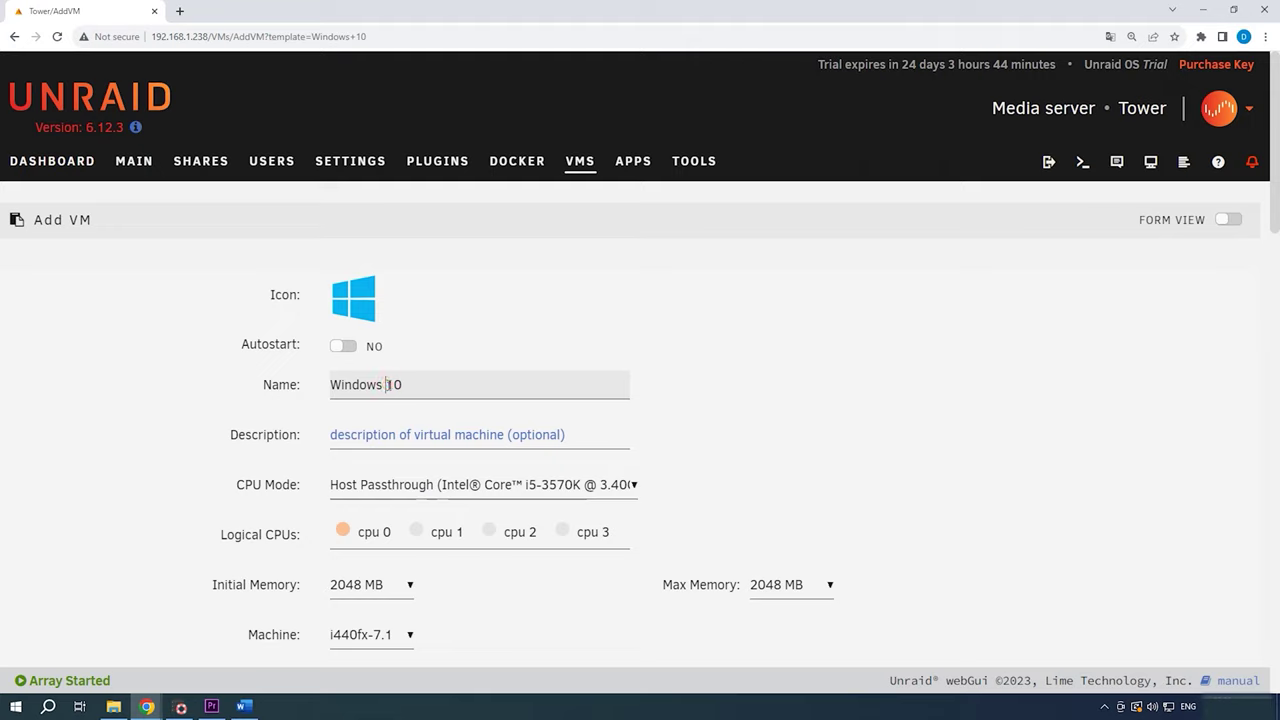
click(370, 442)
text(w10)
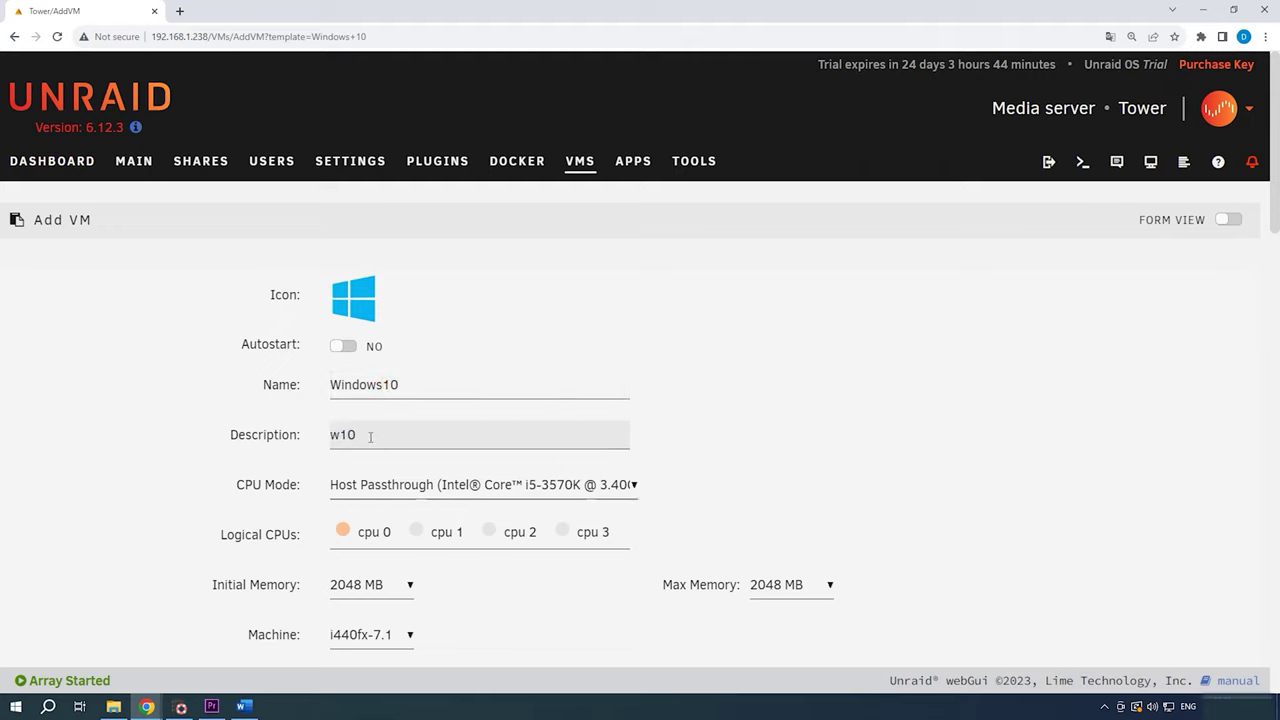
click(488, 532)
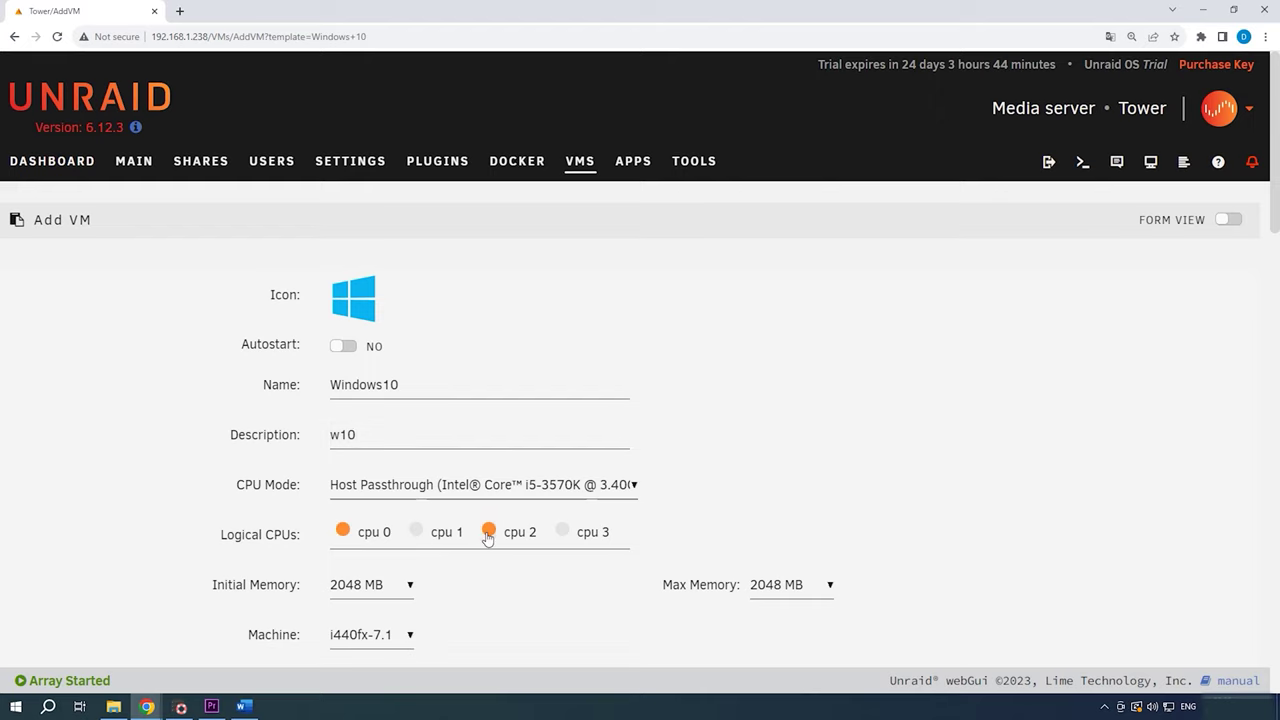
click(418, 590)
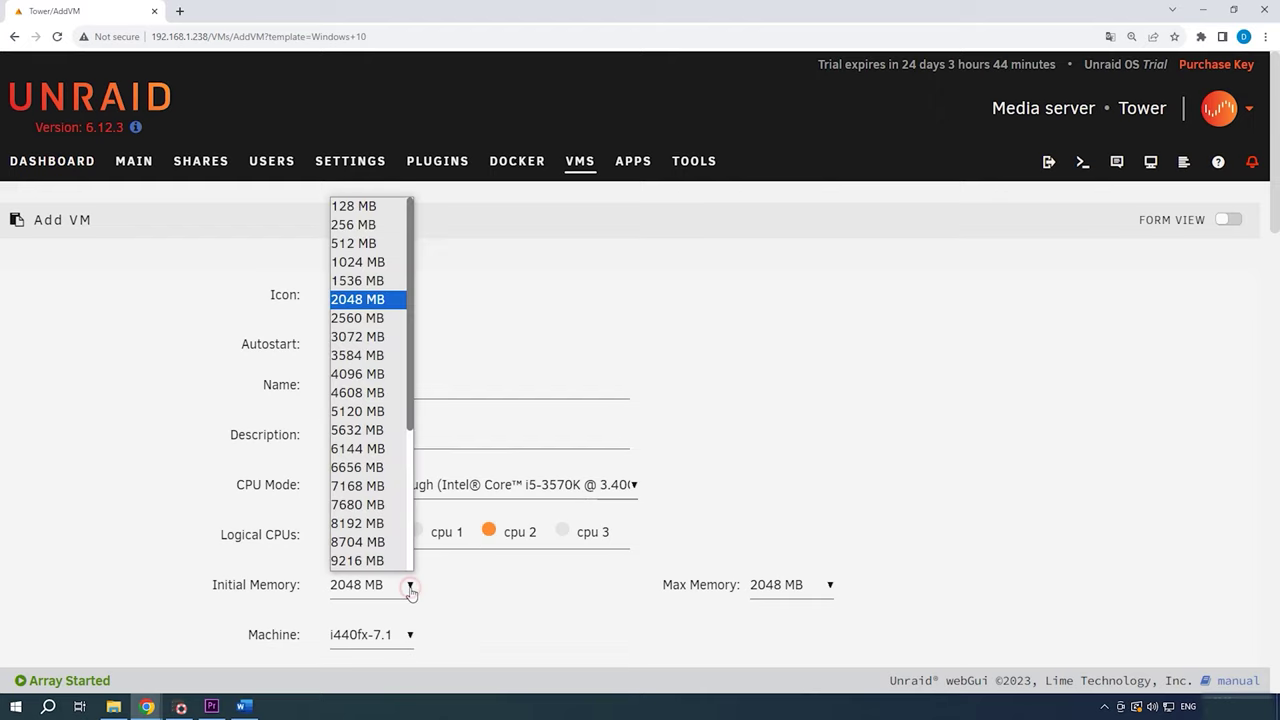
click(359, 527)
Choose isos/Windows10.iso as the OS install ISO
scroll(494, 608, down, 4)
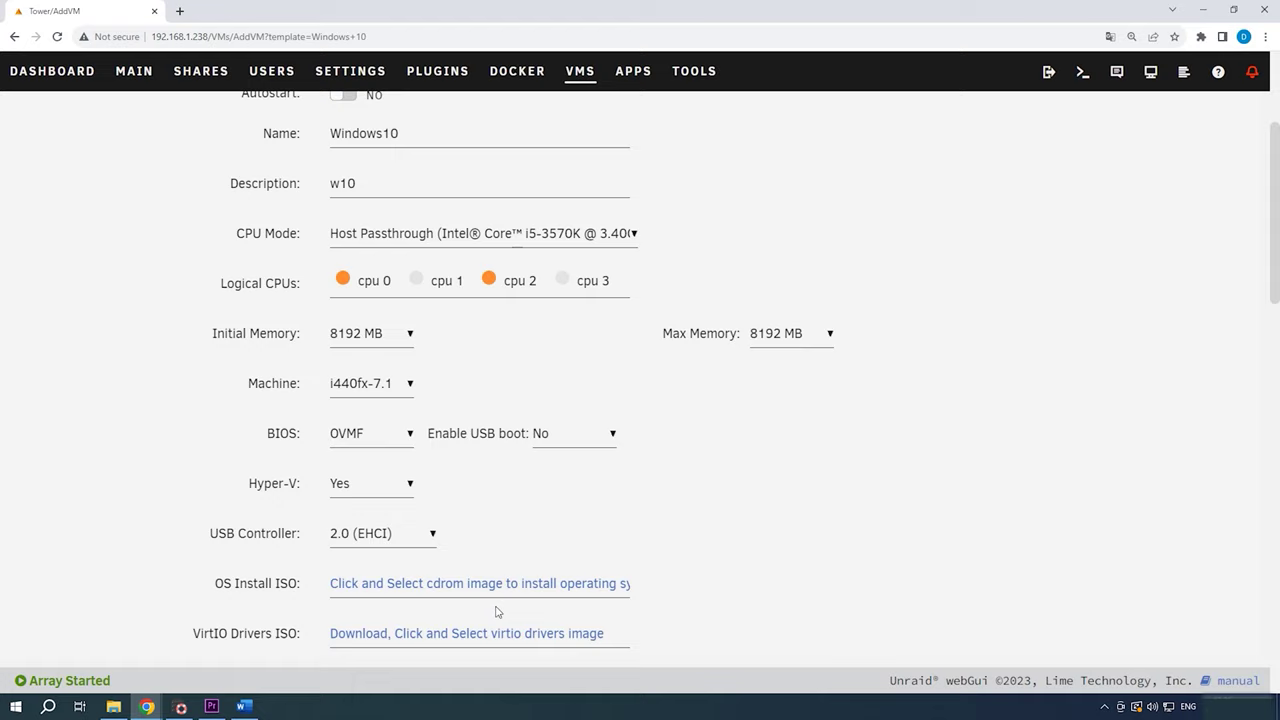
click(415, 506)
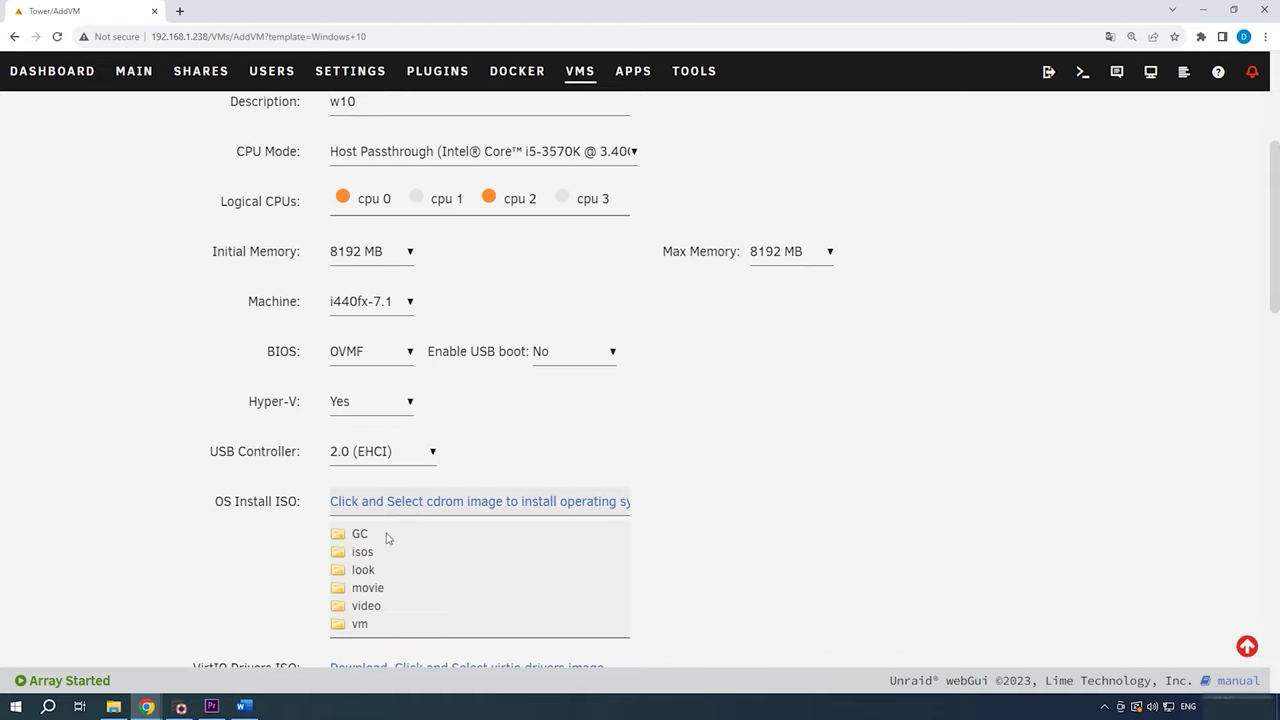
click(358, 553)
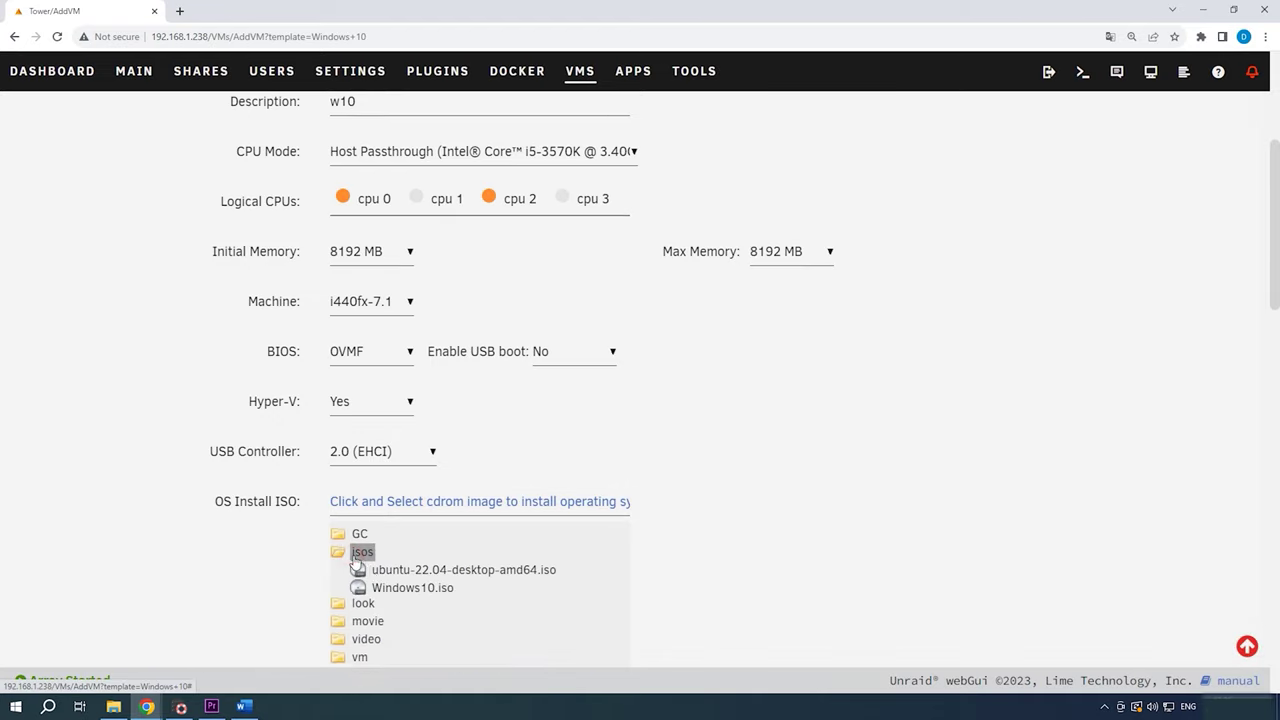
click(417, 591)
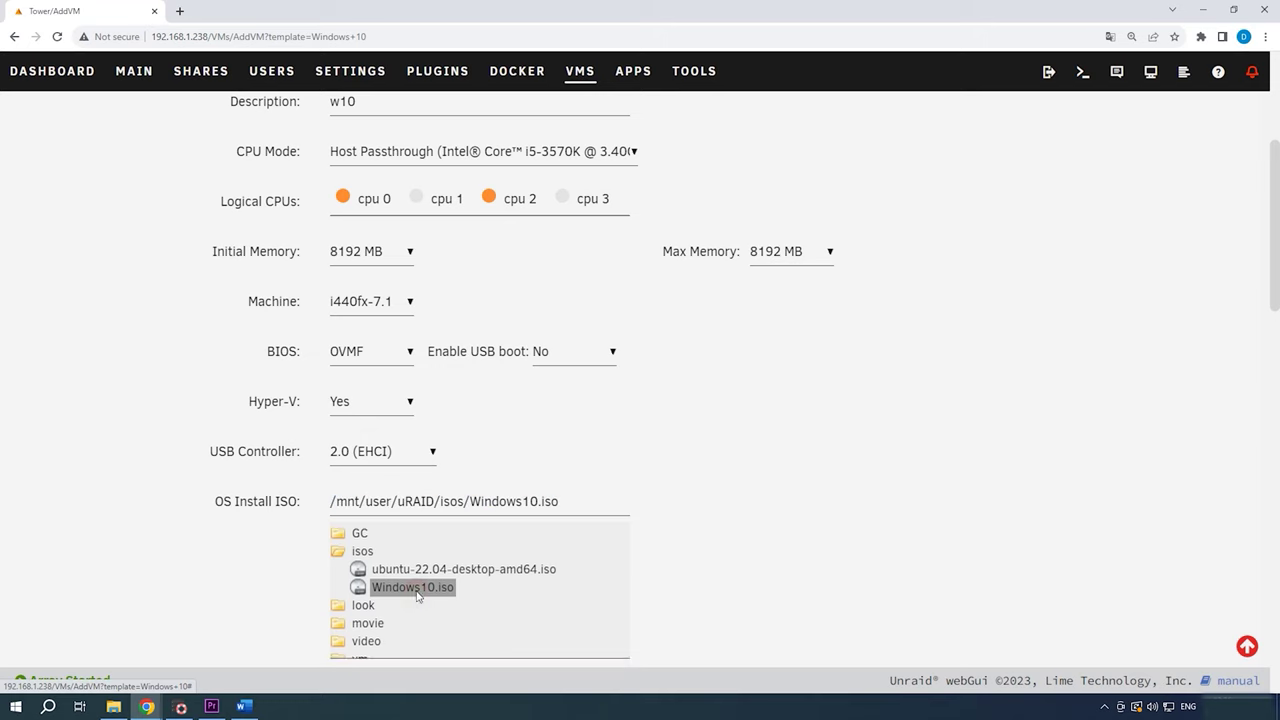
Make the primary vDisk 32G, qcow2 type, on the SATA bus
scroll(434, 586, down, 2)
scroll(437, 469, down, 1)
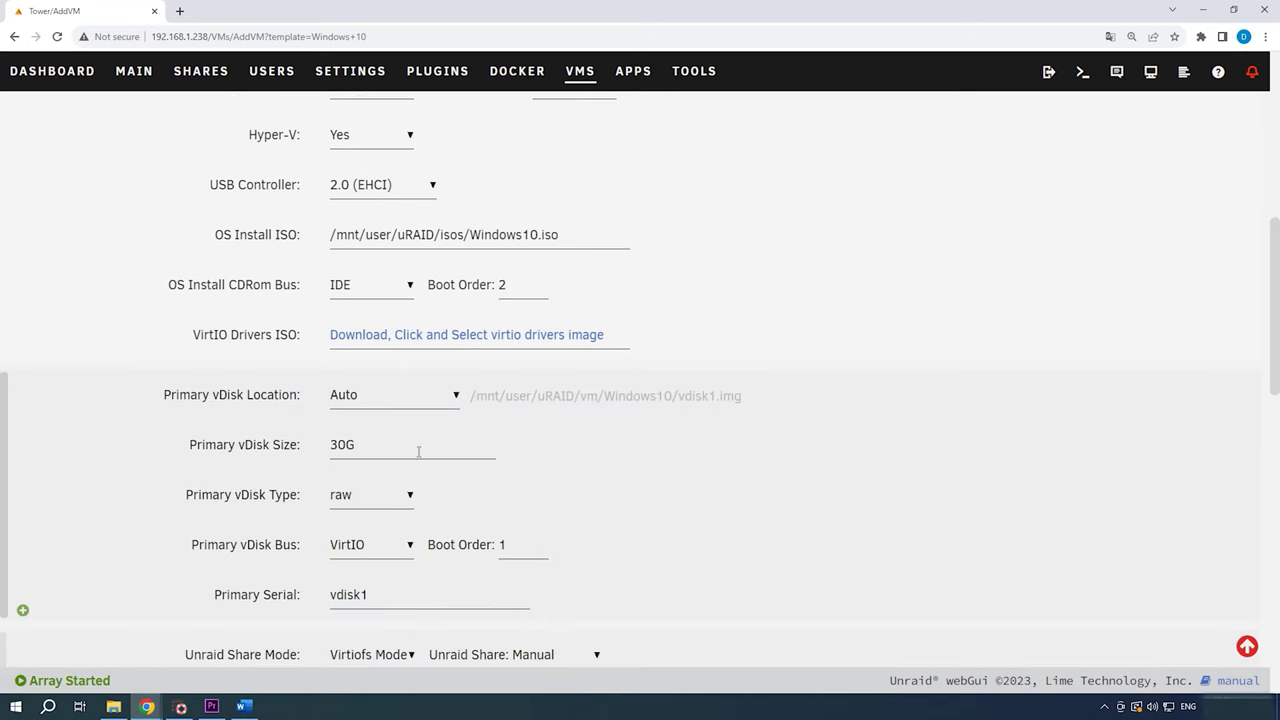
drag(344, 445, 337, 445)
click(376, 496)
click(355, 538)
click(377, 556)
click(380, 606)
Set the network source to virbr0 and the network model to e1000
scroll(390, 585, down, 1)
scroll(390, 575, down, 3)
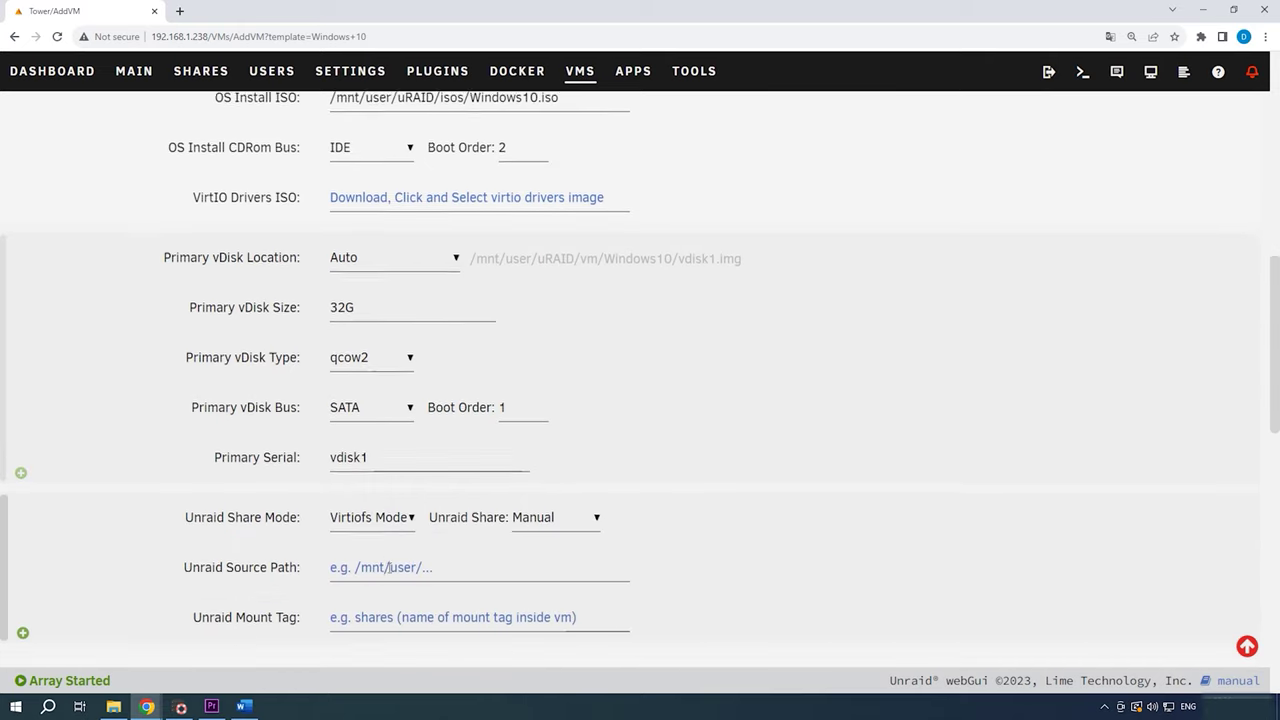
scroll(389, 550, down, 2)
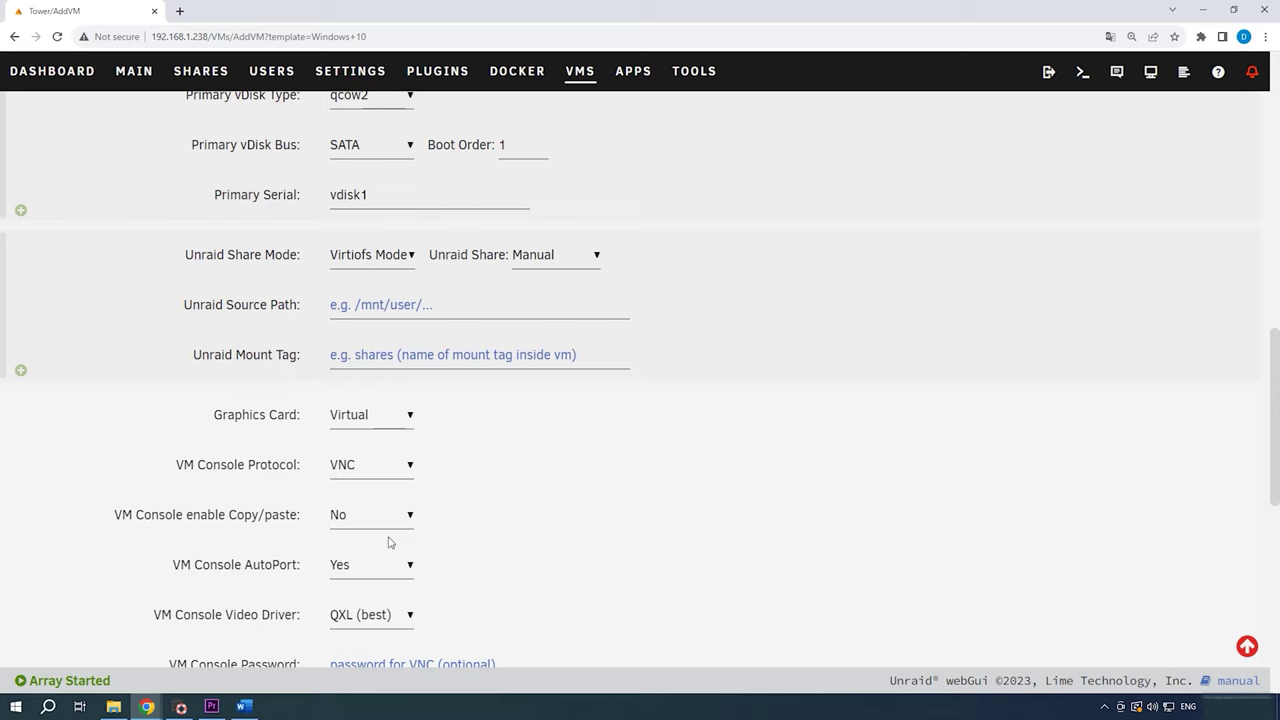
scroll(389, 541, down, 6)
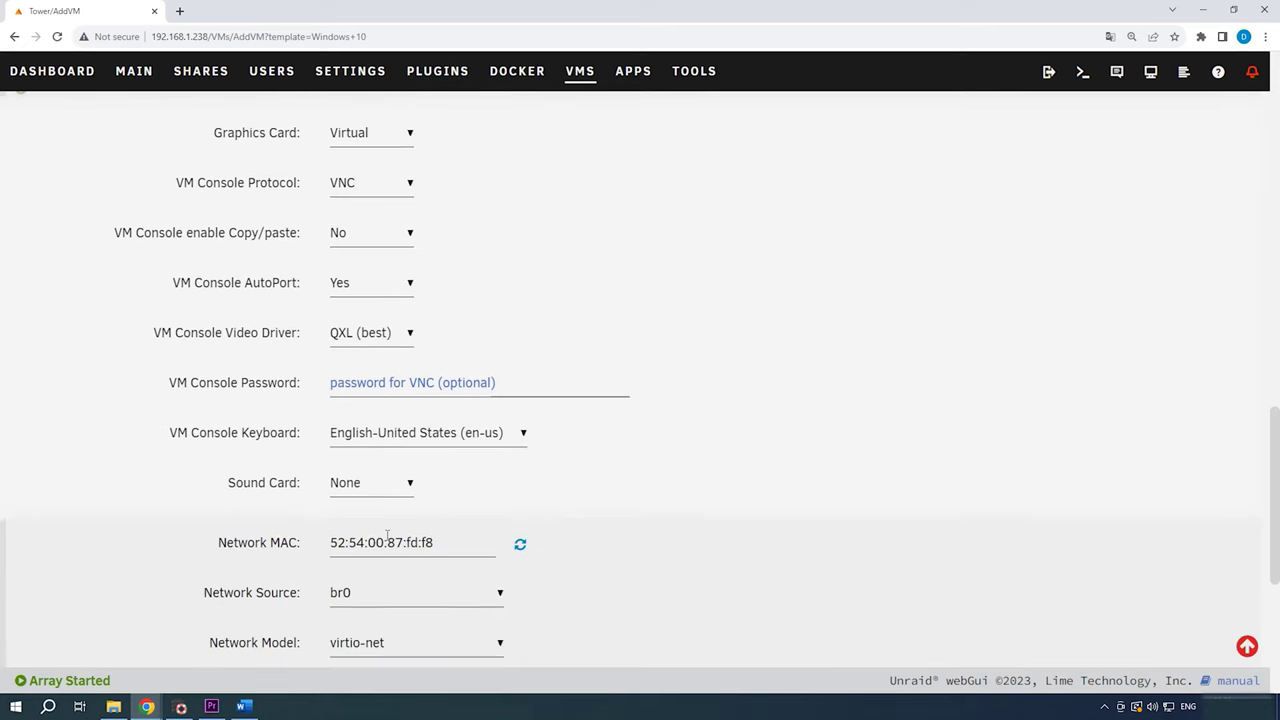
click(345, 476)
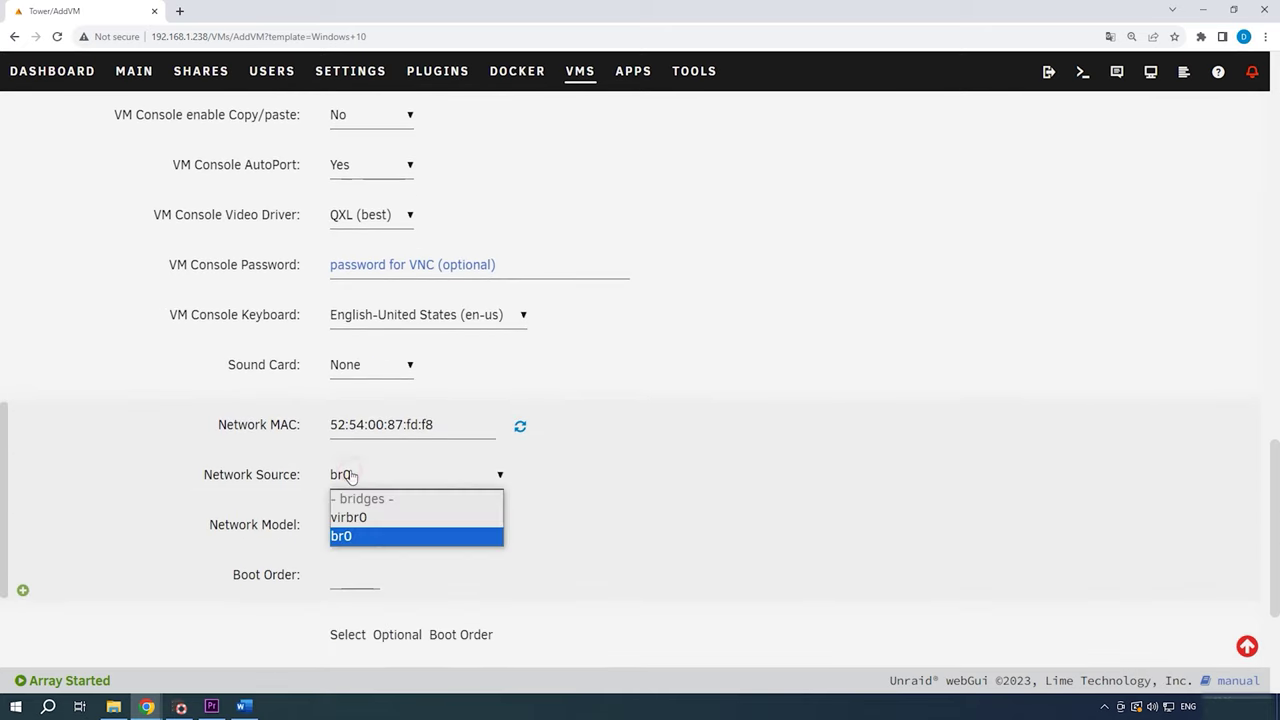
click(362, 521)
click(400, 532)
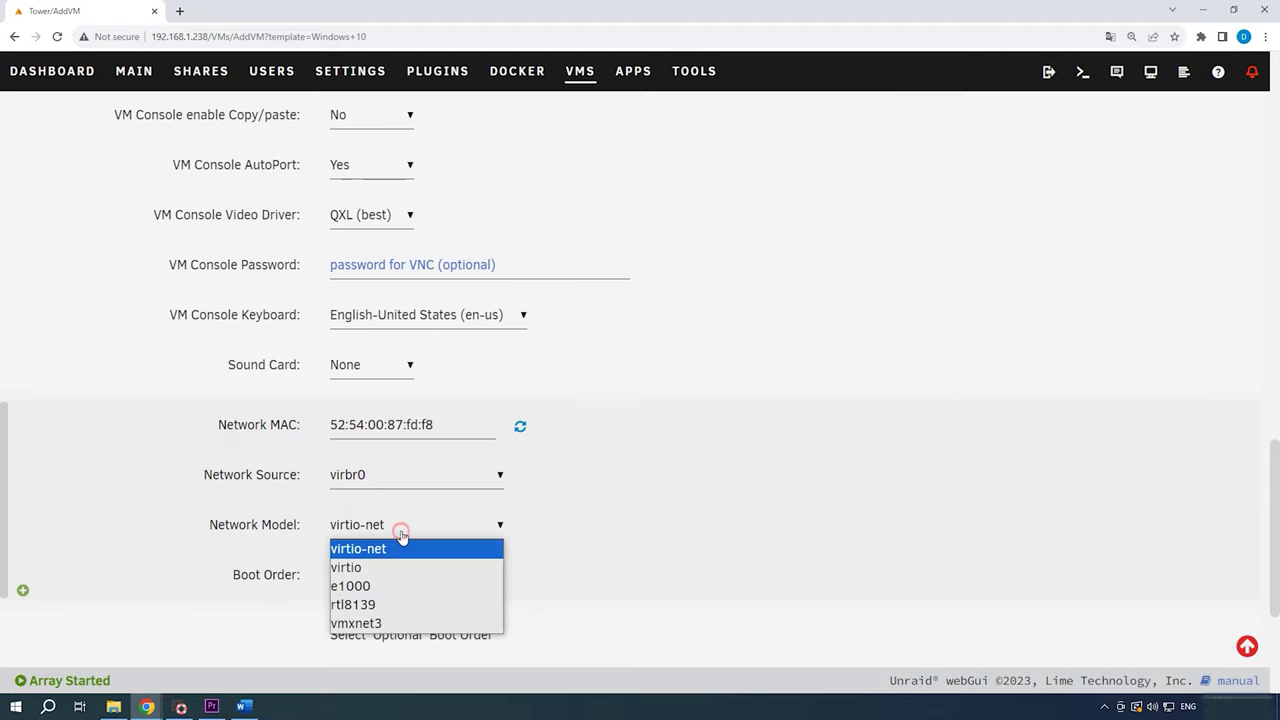
click(390, 586)
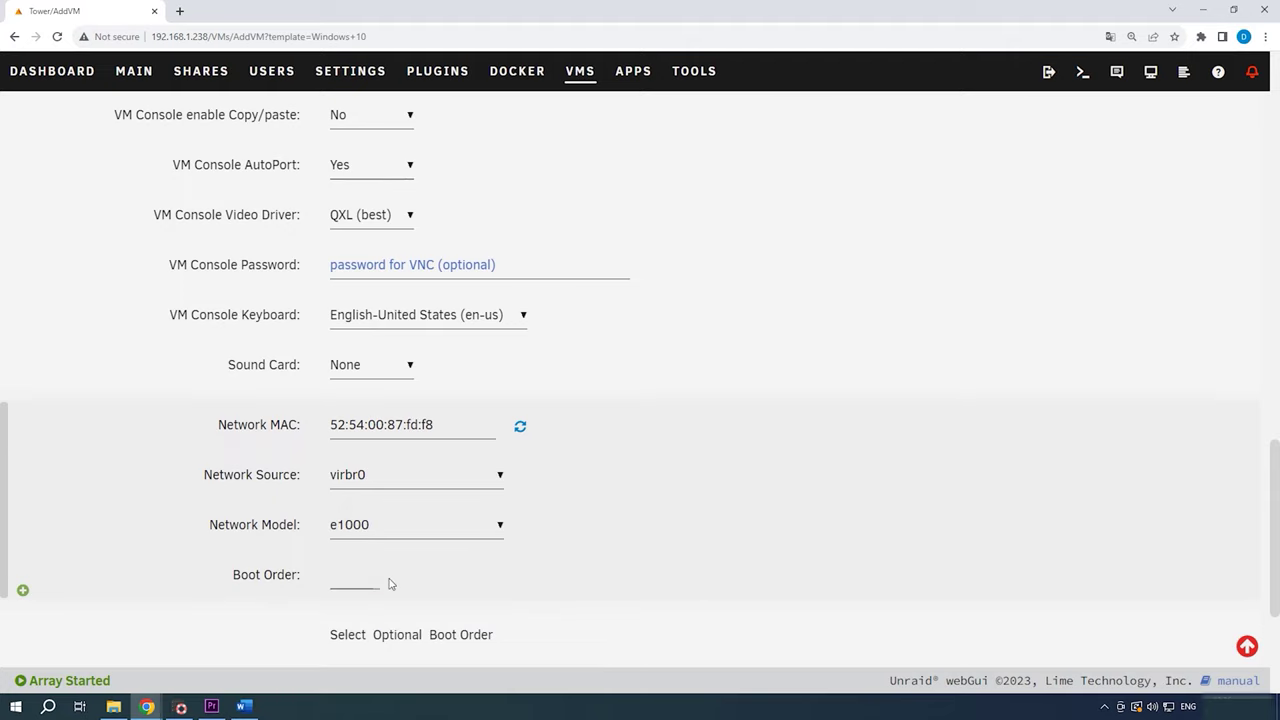
scroll(390, 583, down, 3)
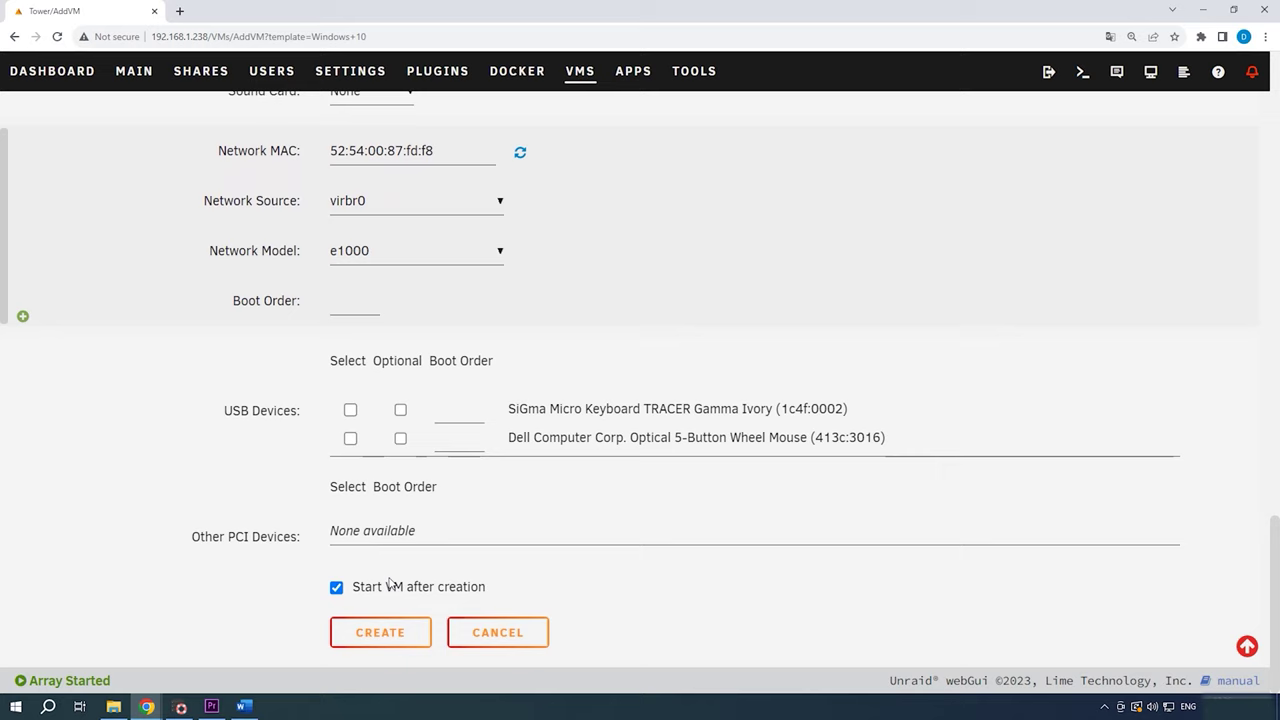
Create the Windows10 VM, boot the installer, and custom-install Windows 10 Home onto the 32 GB drive
click(385, 644)
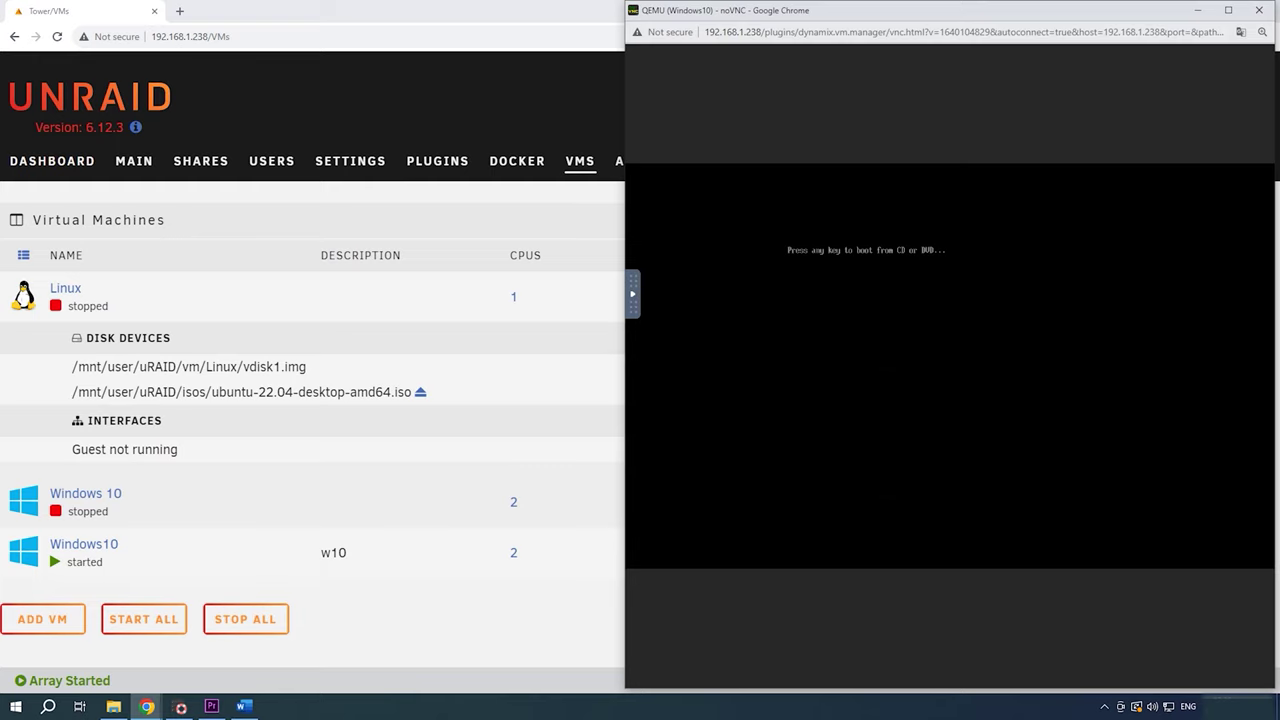
key(Return)
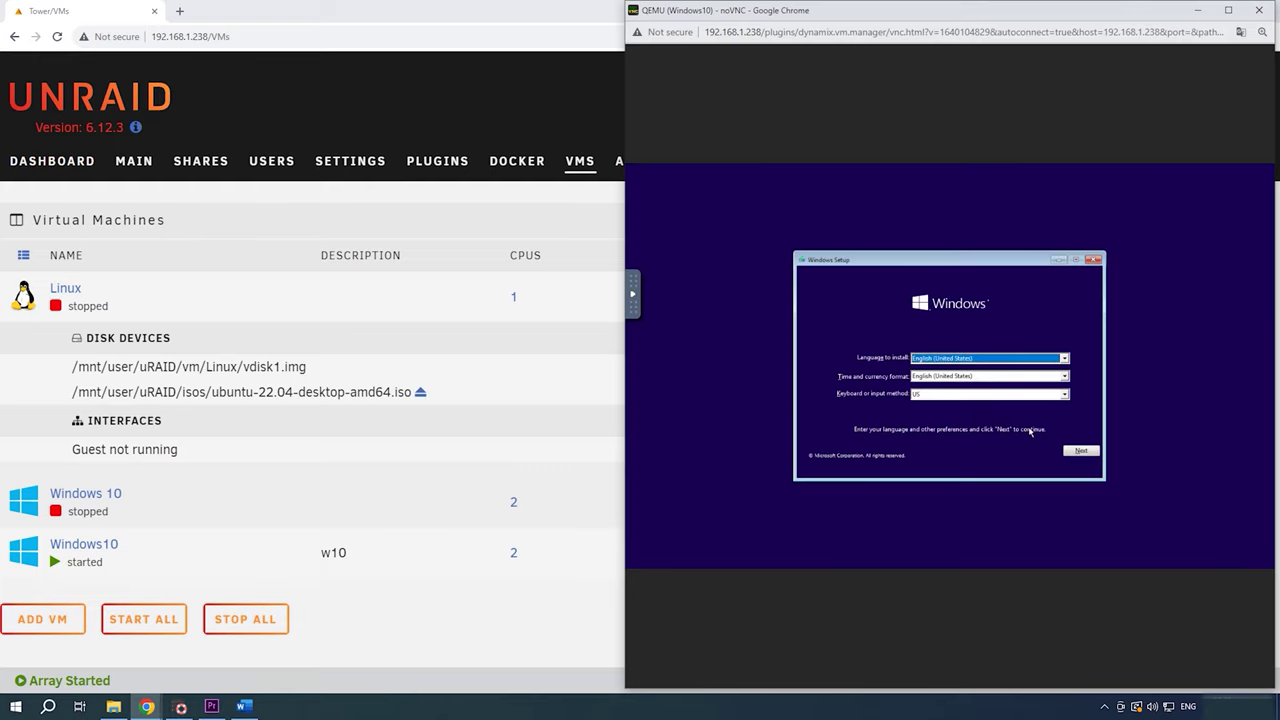
click(1081, 451)
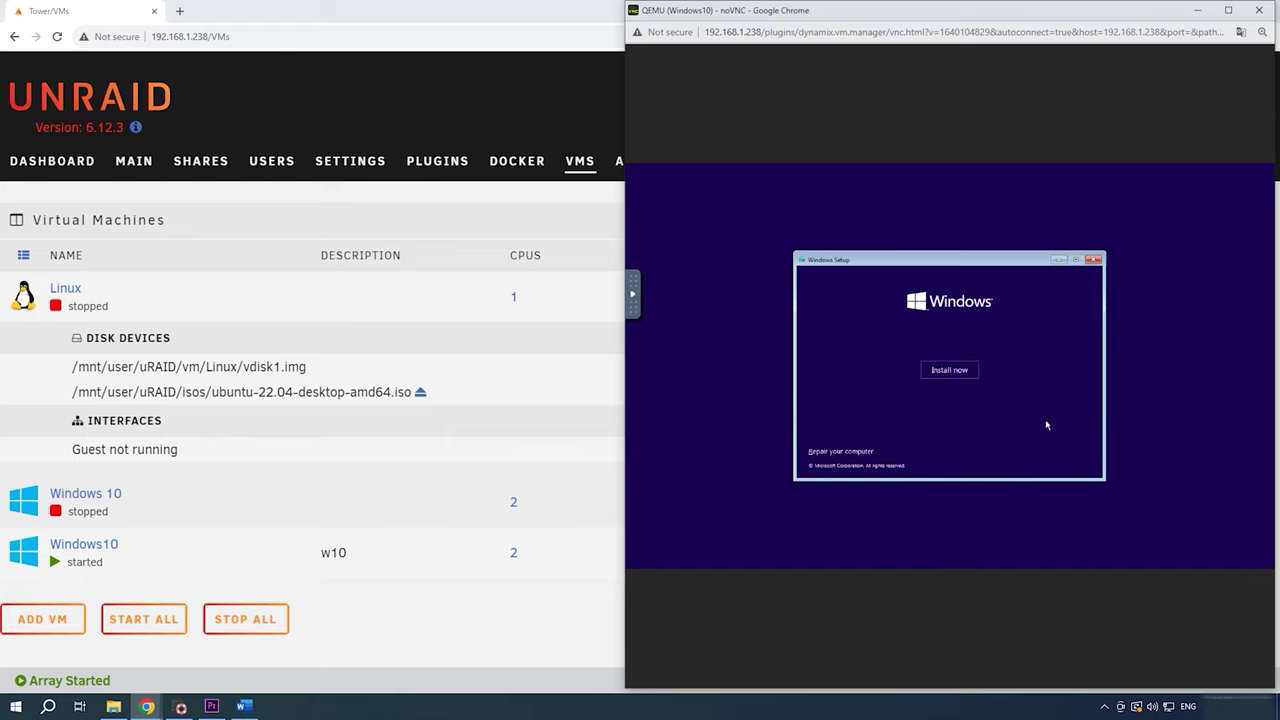
click(948, 372)
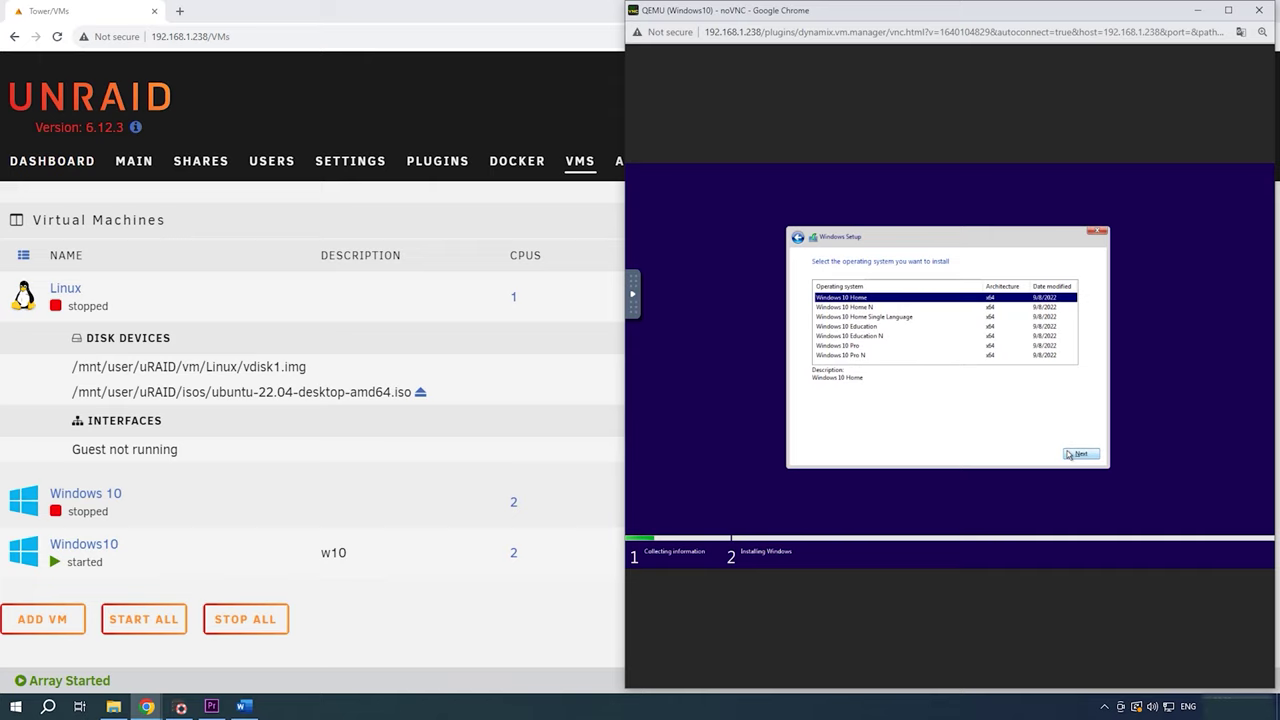
click(1081, 454)
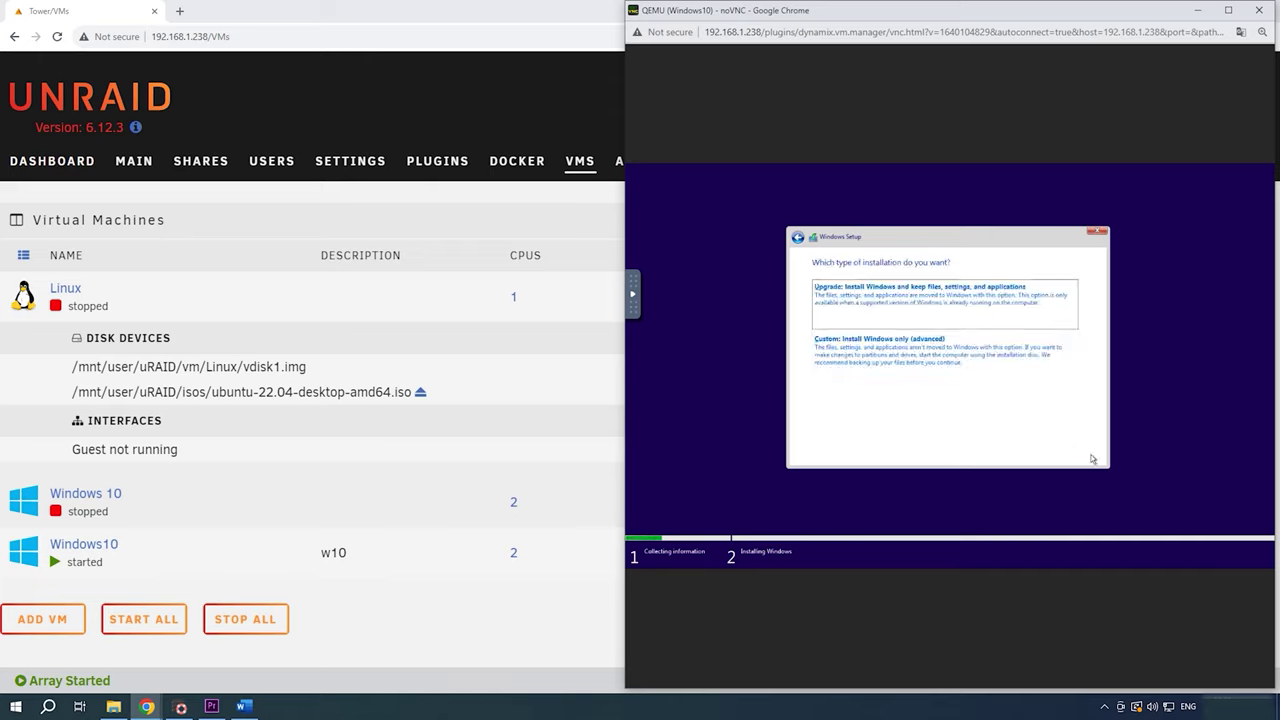
click(908, 350)
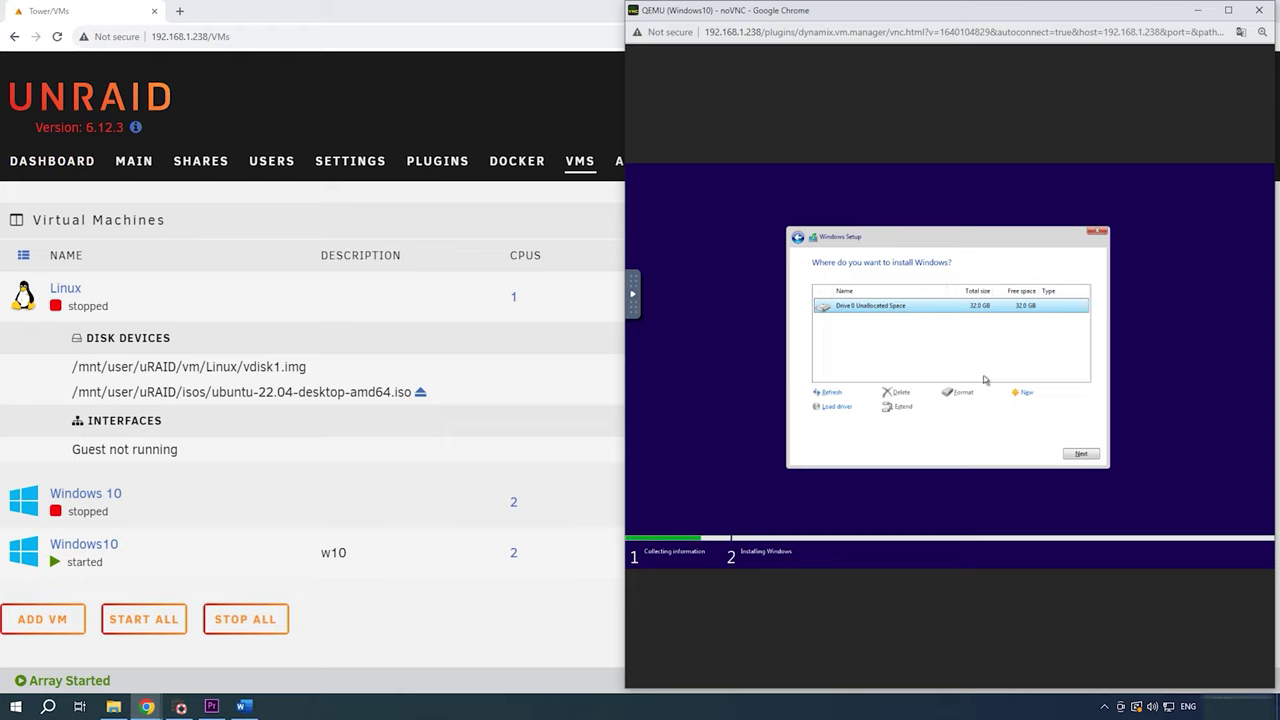
click(1076, 455)
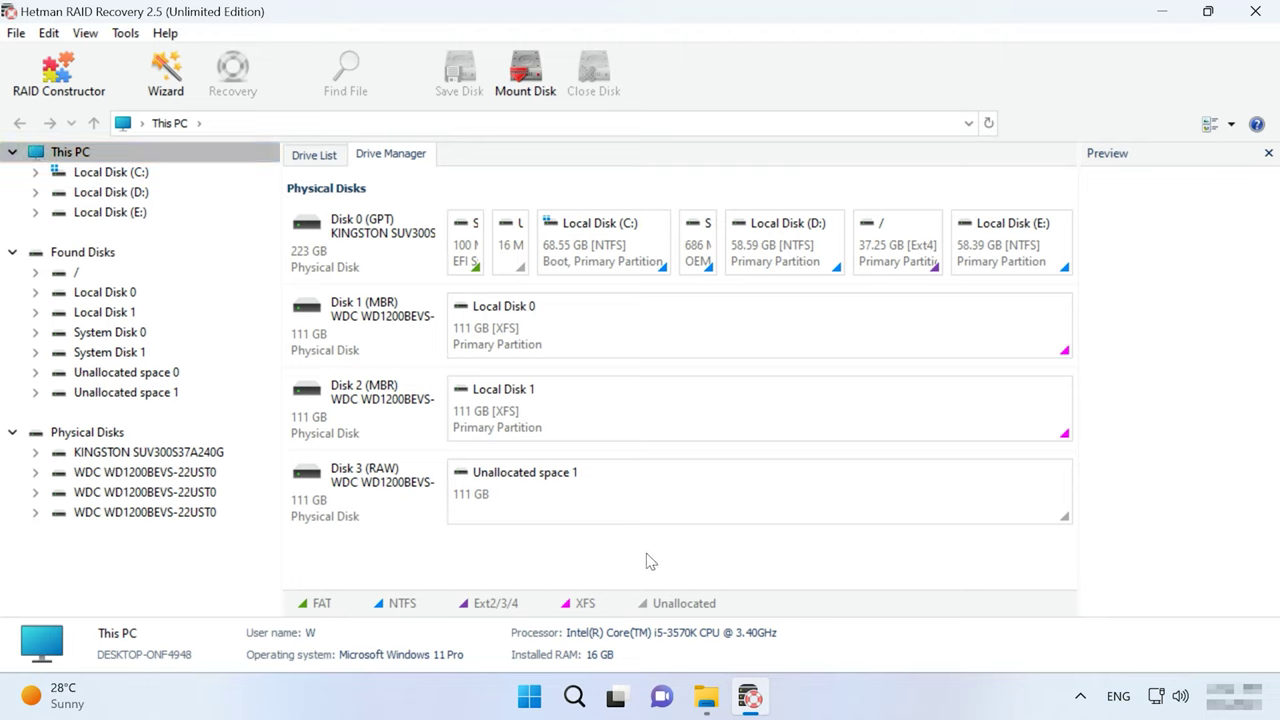
Fast-scan Local Disk 1 on Disk 2 and view its recovered folders
click(395, 445)
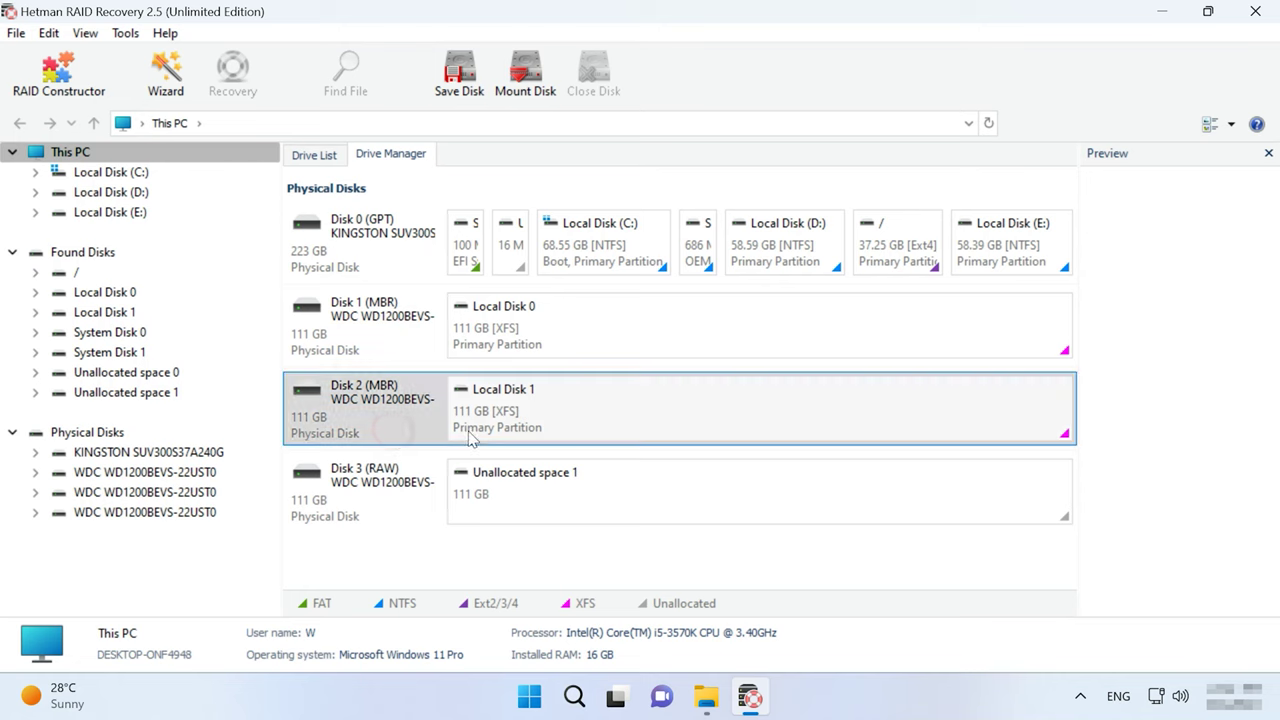
right_click(797, 424)
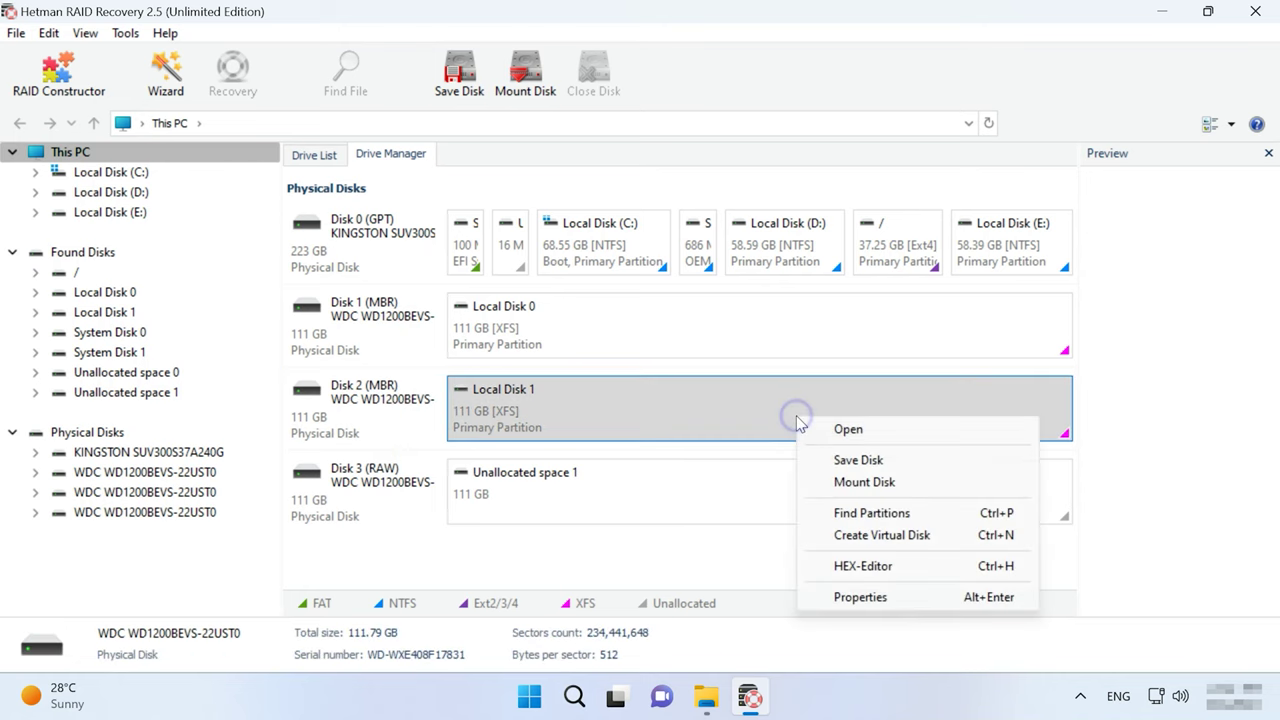
click(866, 438)
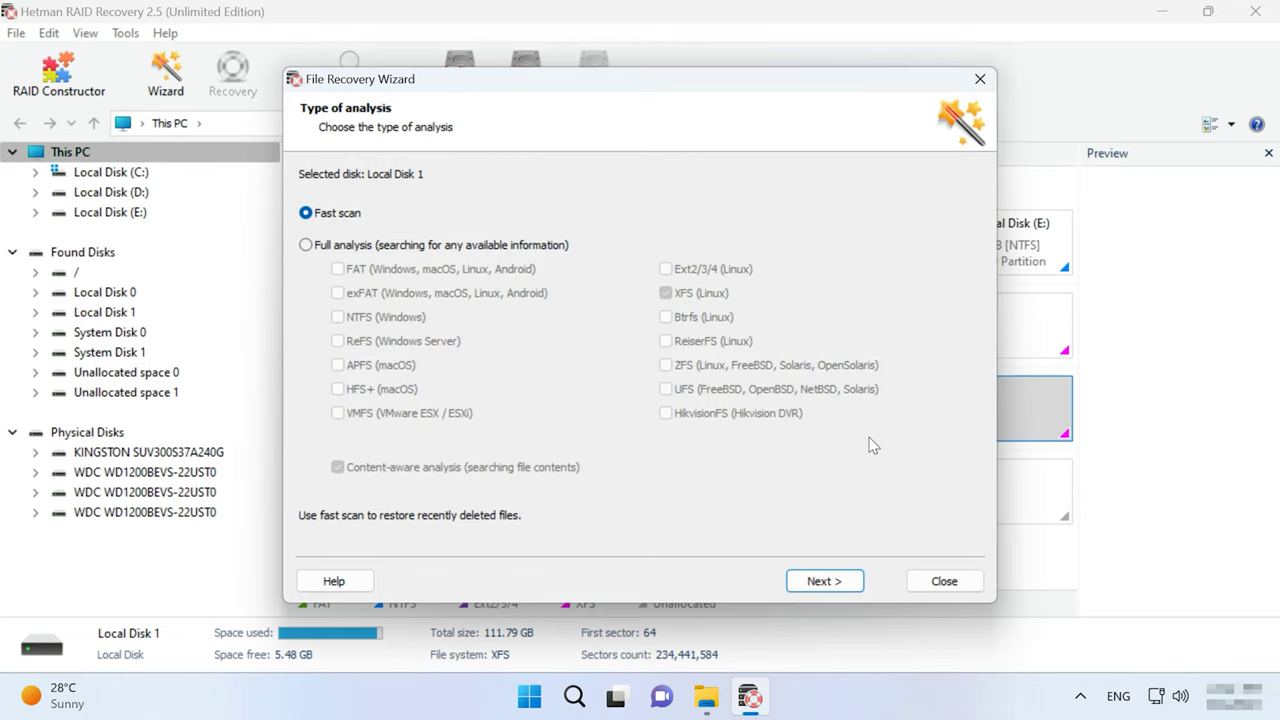
click(372, 247)
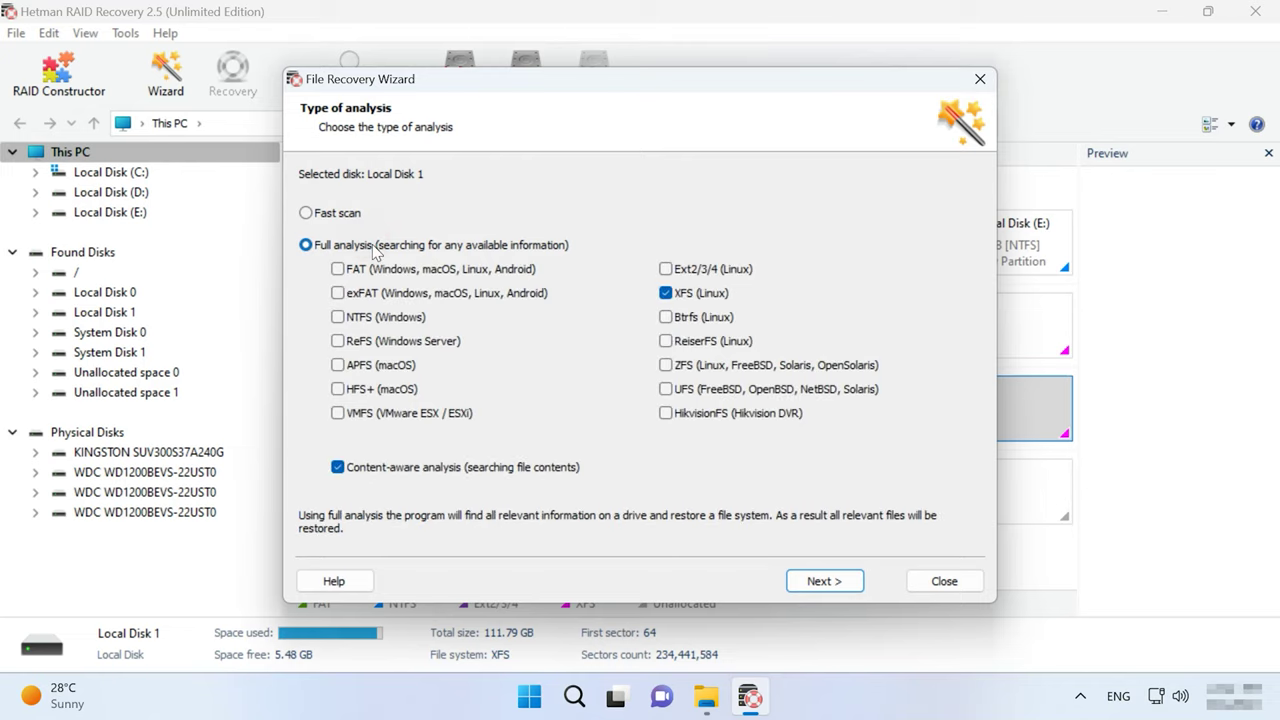
click(350, 220)
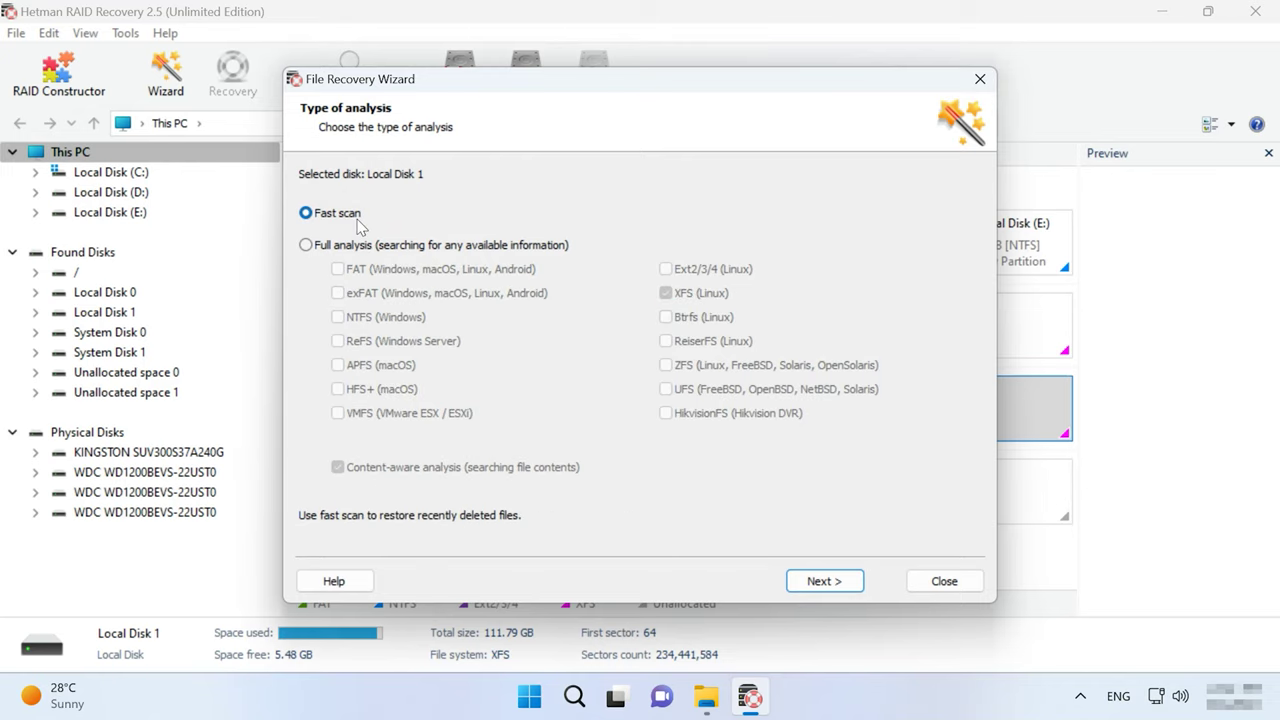
click(842, 584)
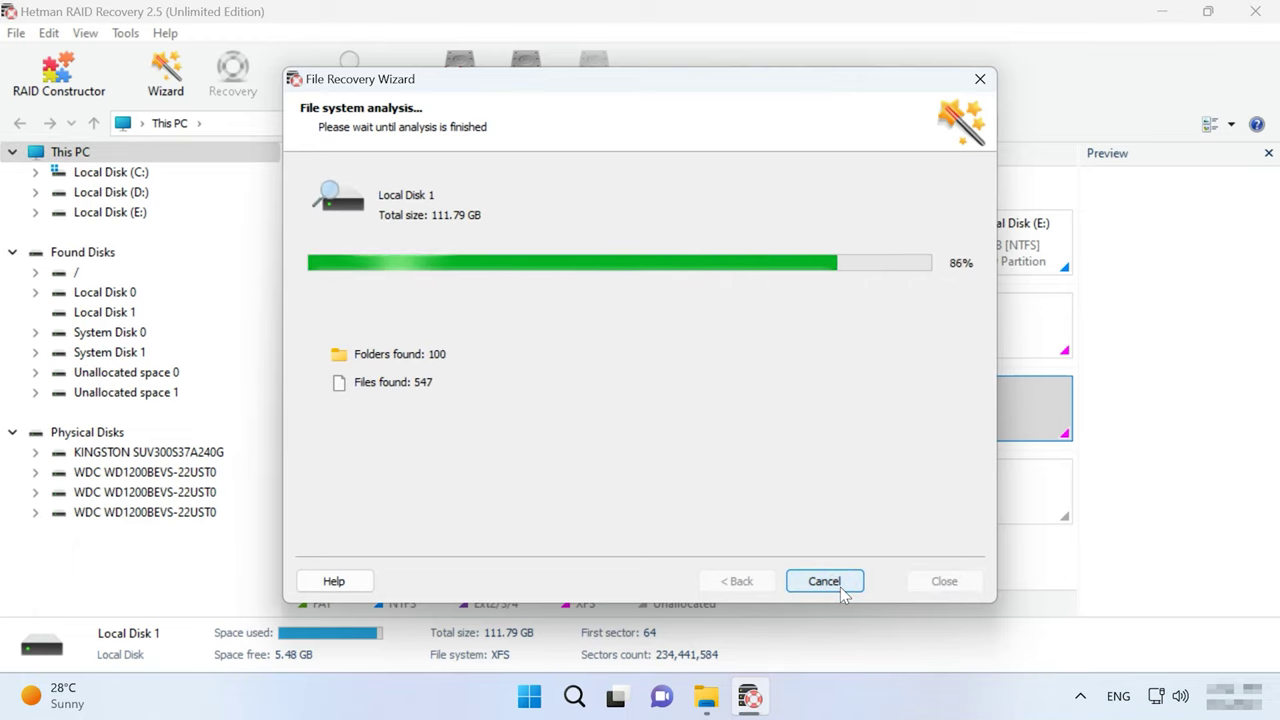
click(840, 588)
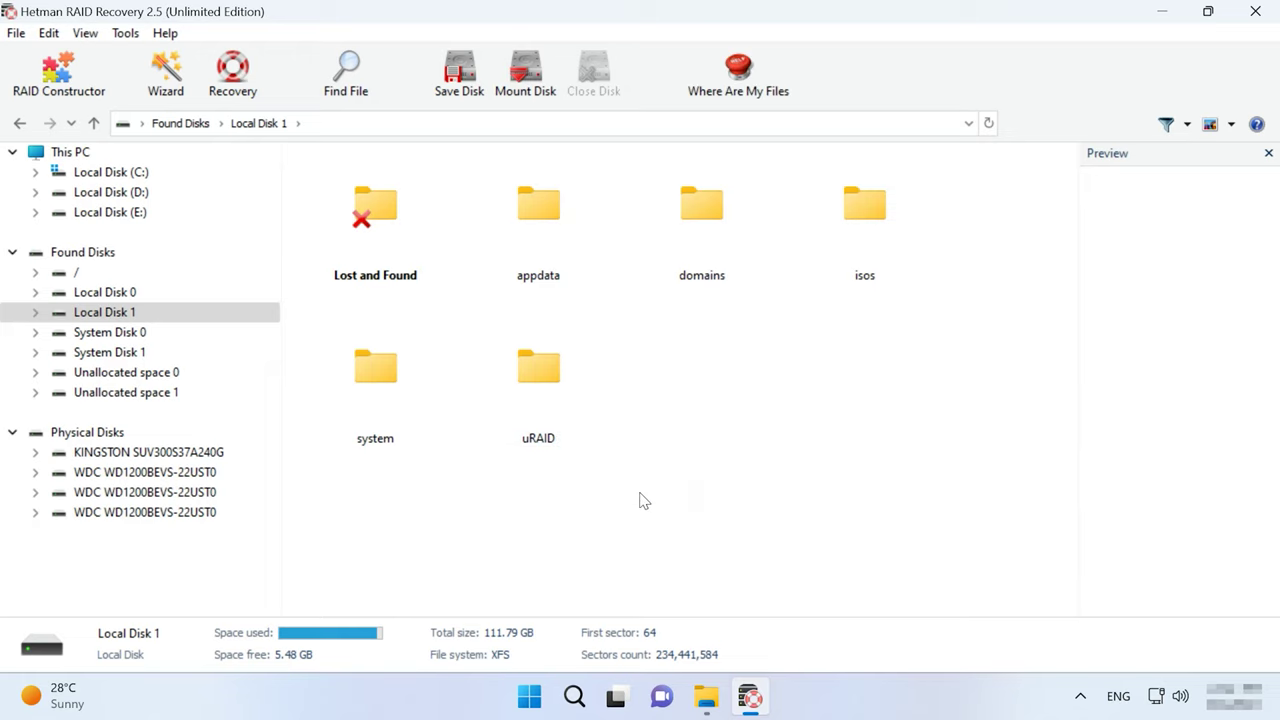
Re-analyse Local Disk 1 using a full analysis
click(72, 152)
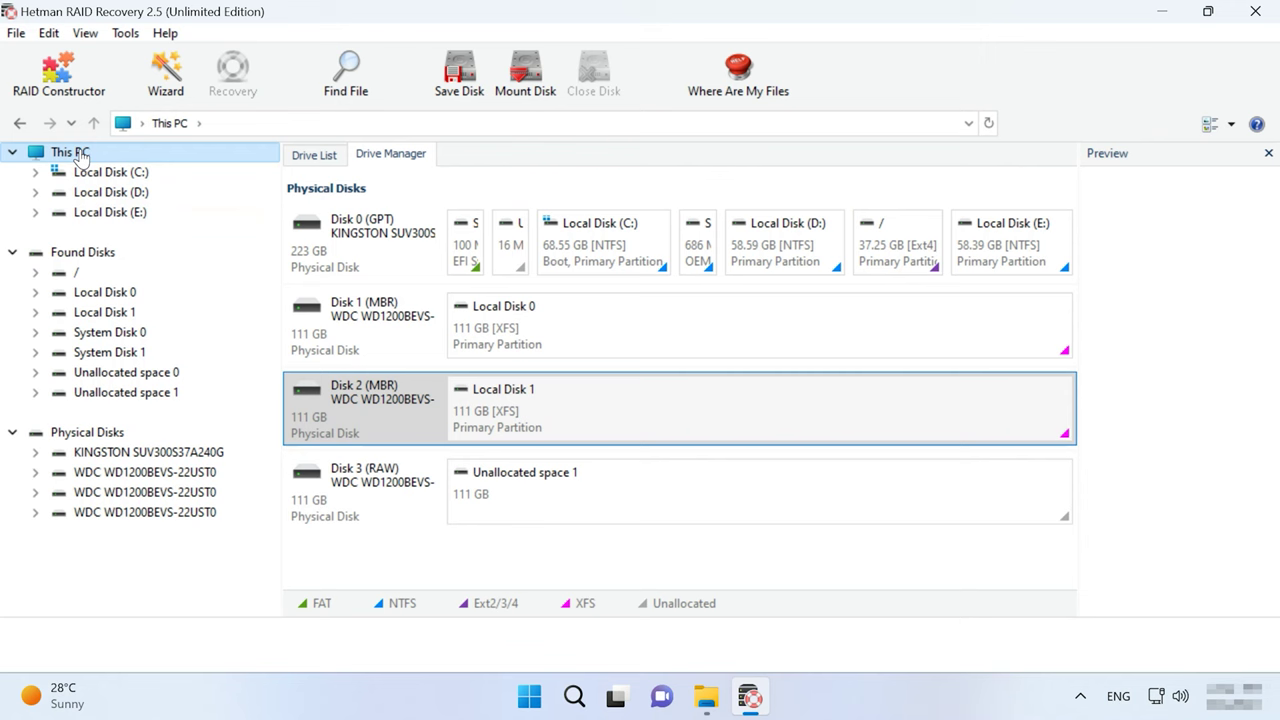
click(797, 401)
right_click(866, 418)
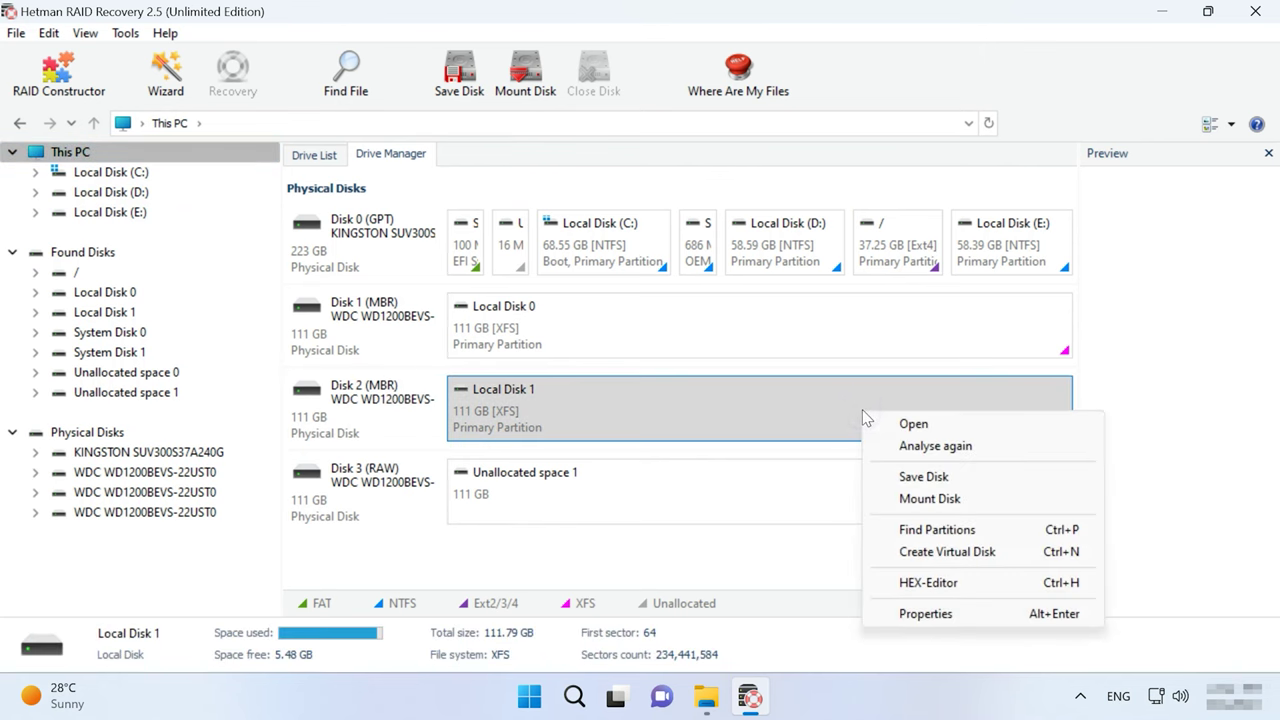
click(935, 446)
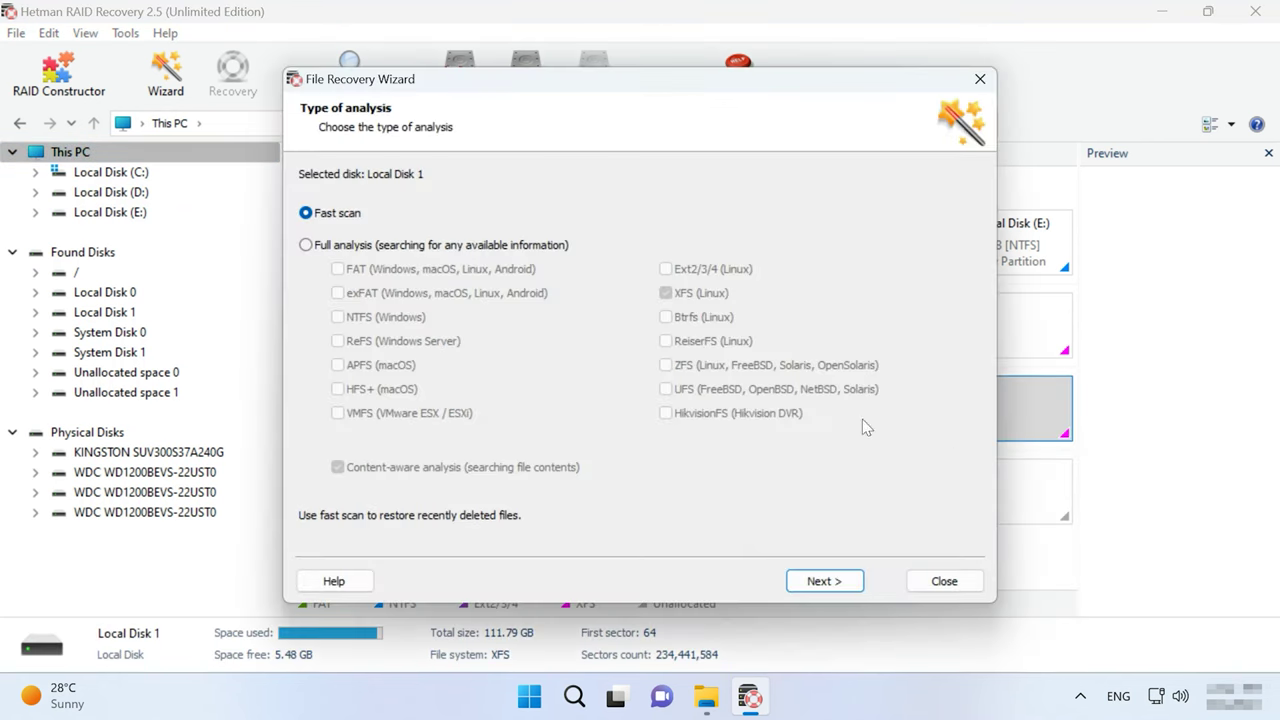
click(360, 245)
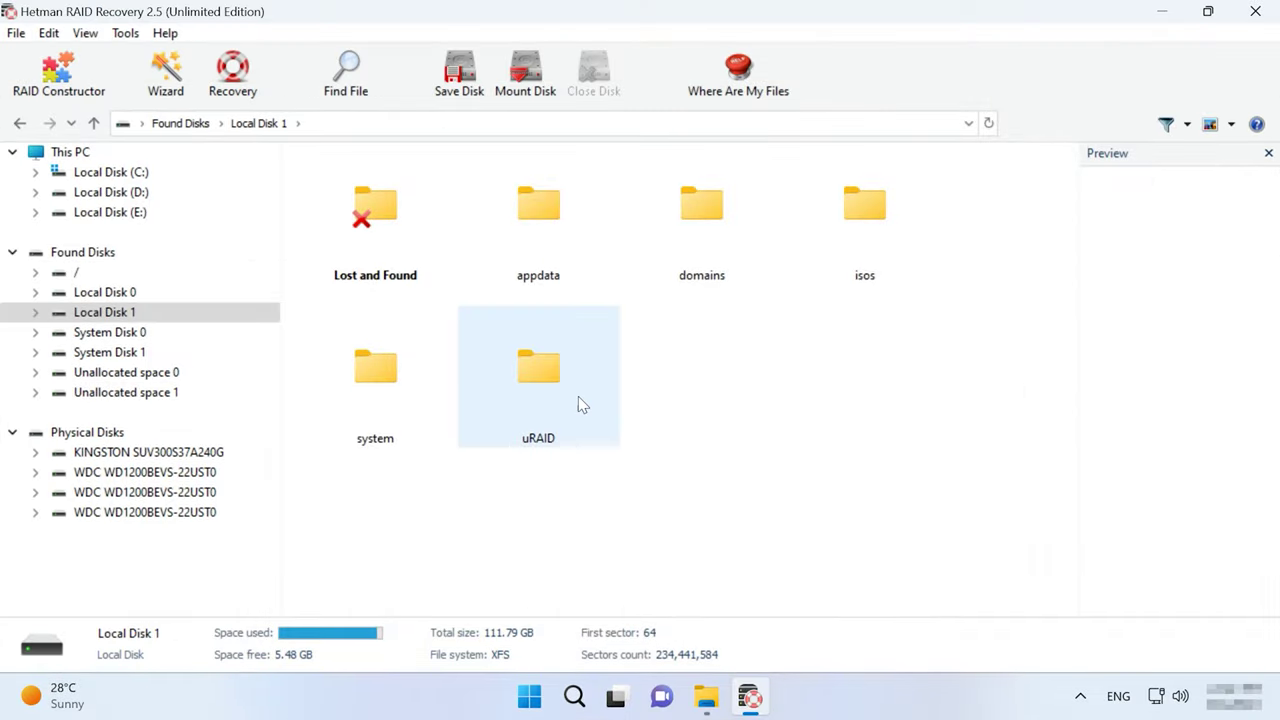
Browse to uRAID > vm > Windows 10 and select vdisk1.qcow2
double_click(578, 398)
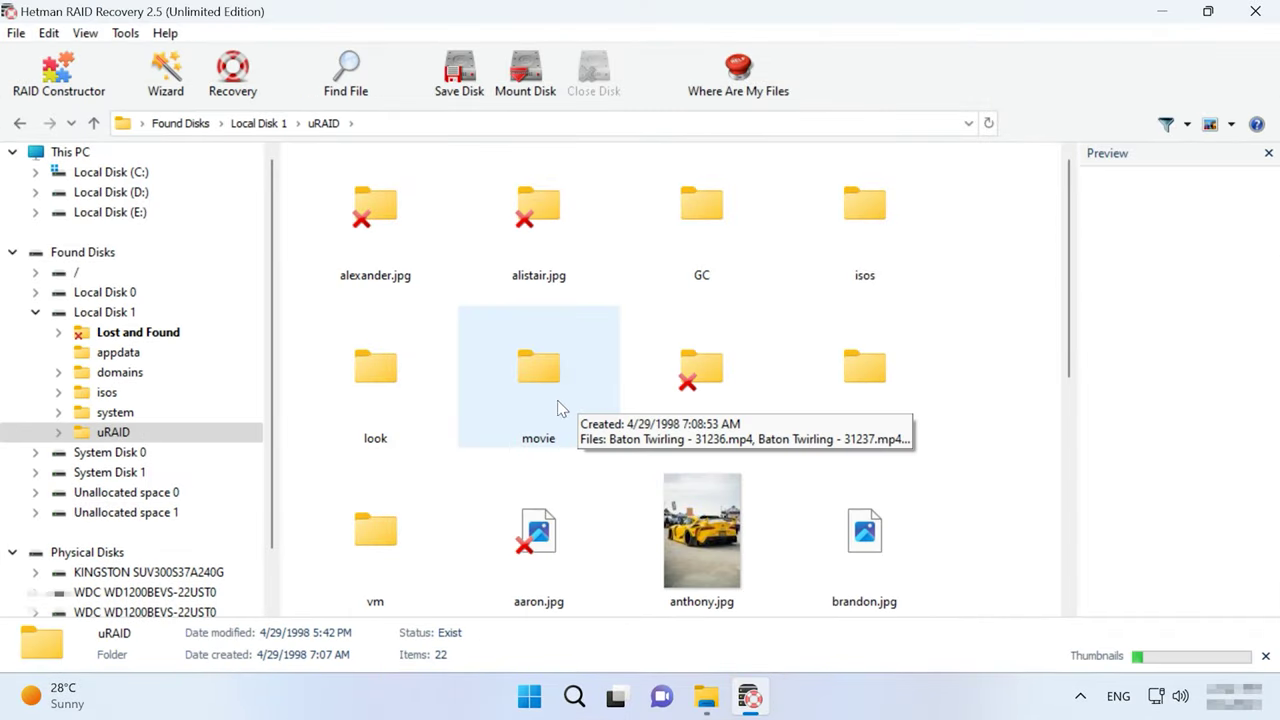
double_click(398, 545)
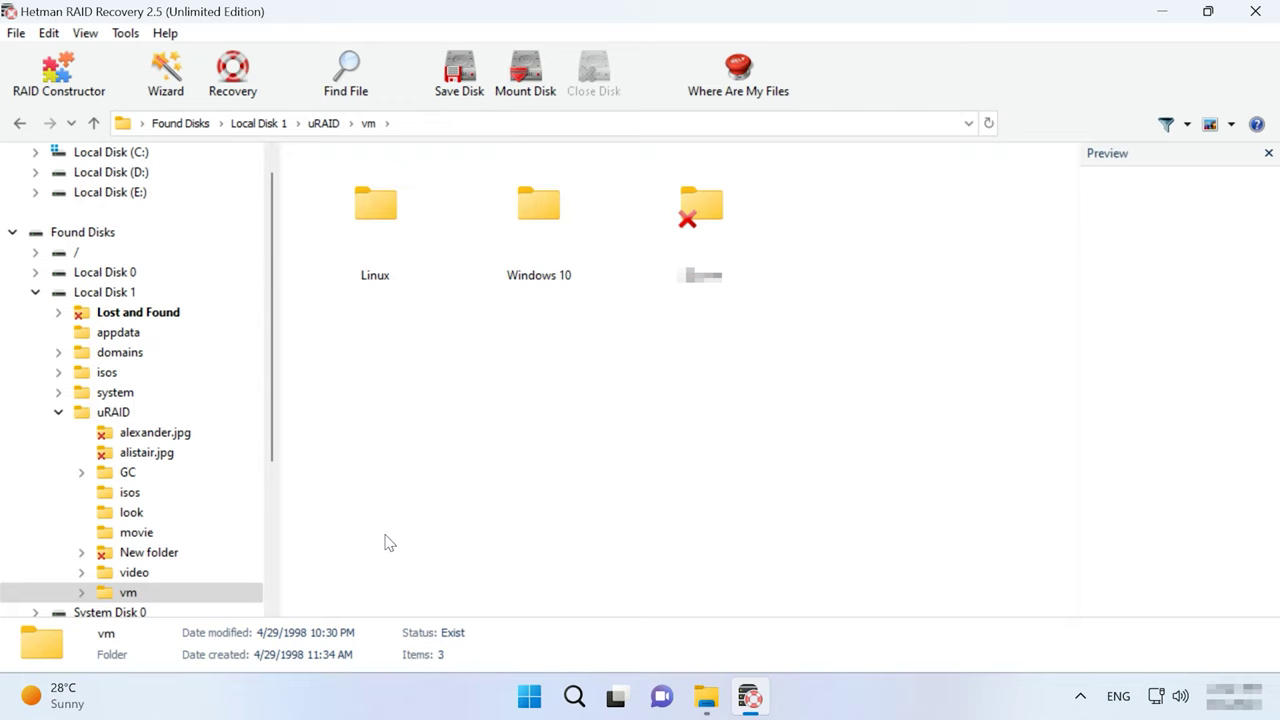
double_click(551, 248)
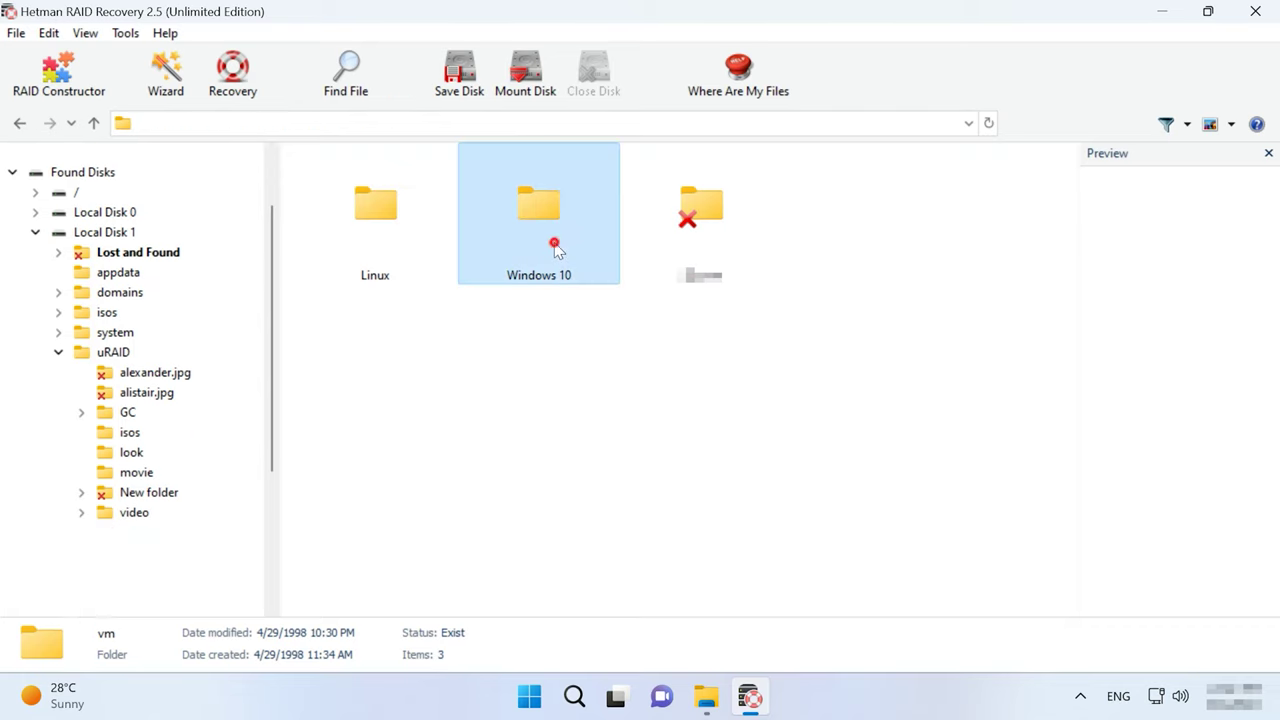
click(374, 222)
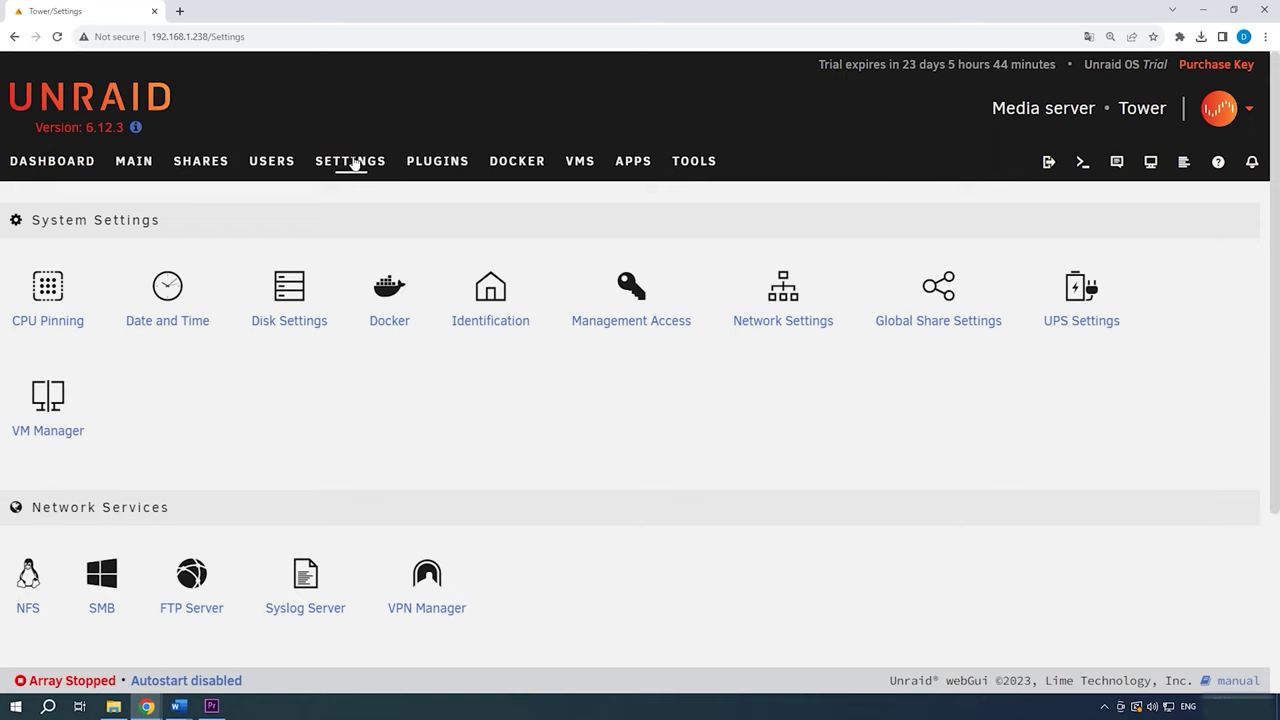
Check the VM Manager's default VM storage path, /mnt/user/uRAID/vm/
click(55, 435)
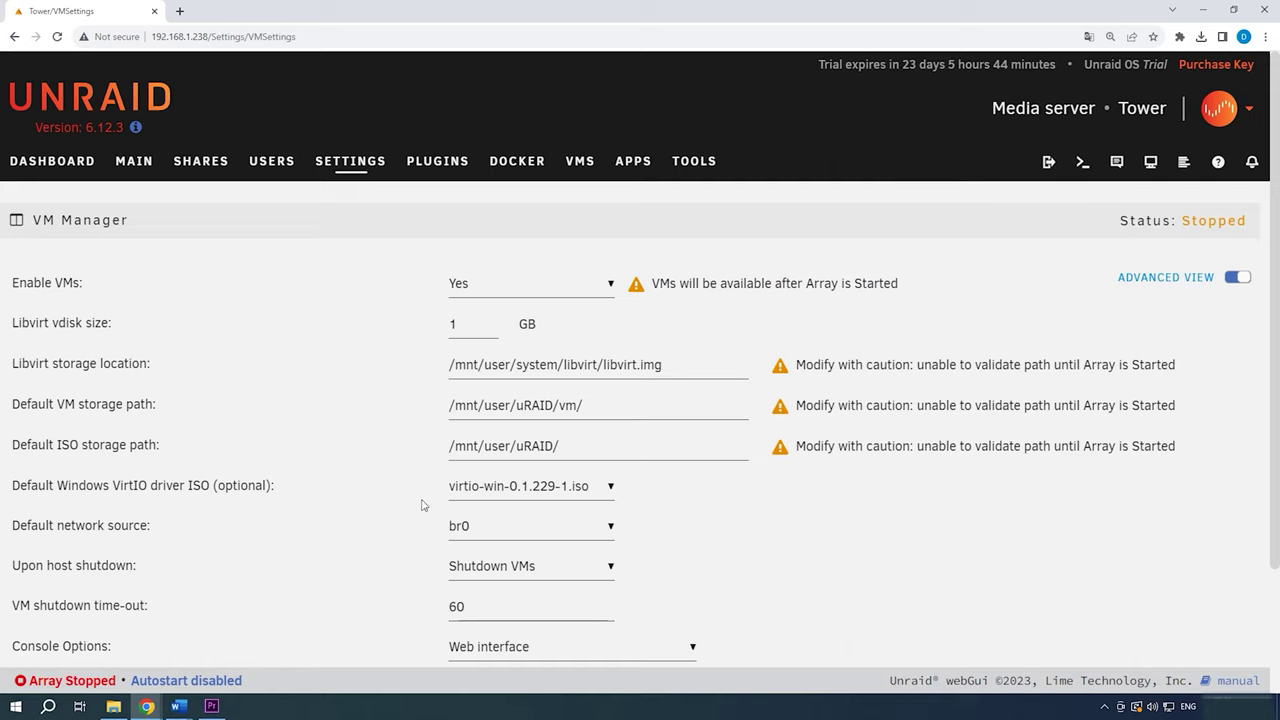
click(603, 404)
drag(599, 404, 430, 411)
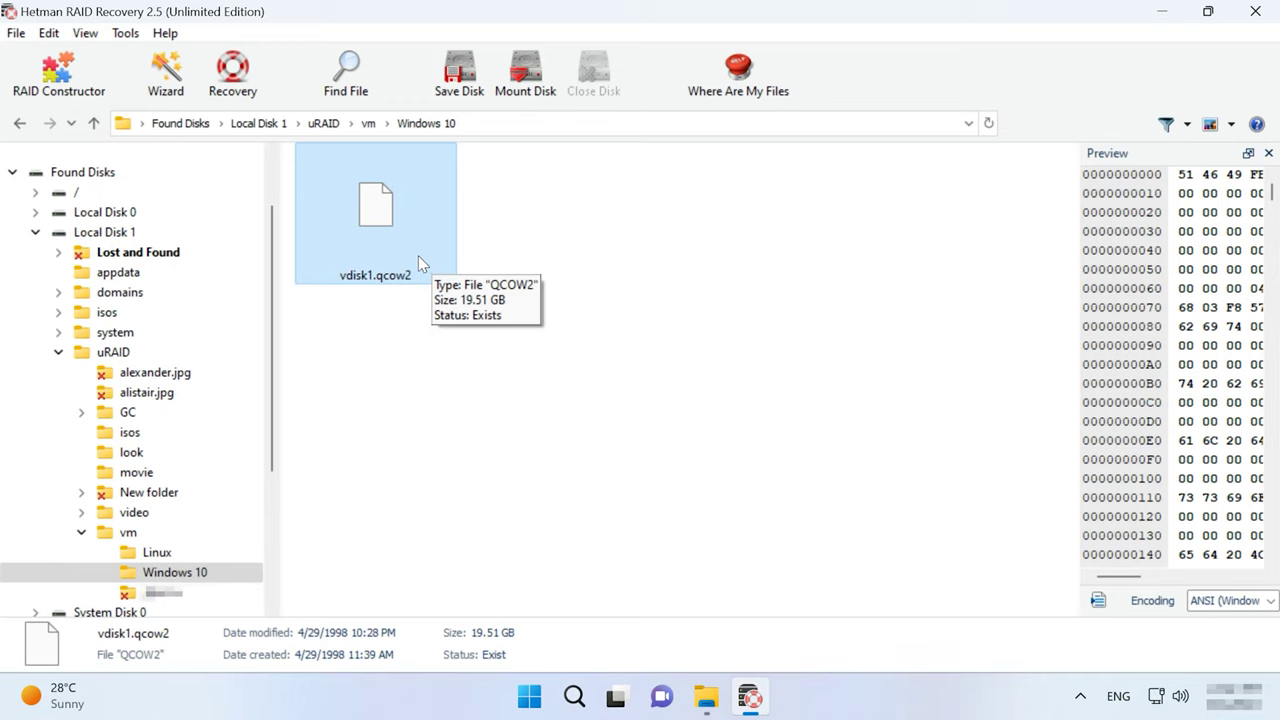
Recover vdisk1.qcow2 to C:\2\ on the hard disk, then bring up This PC
click(232, 95)
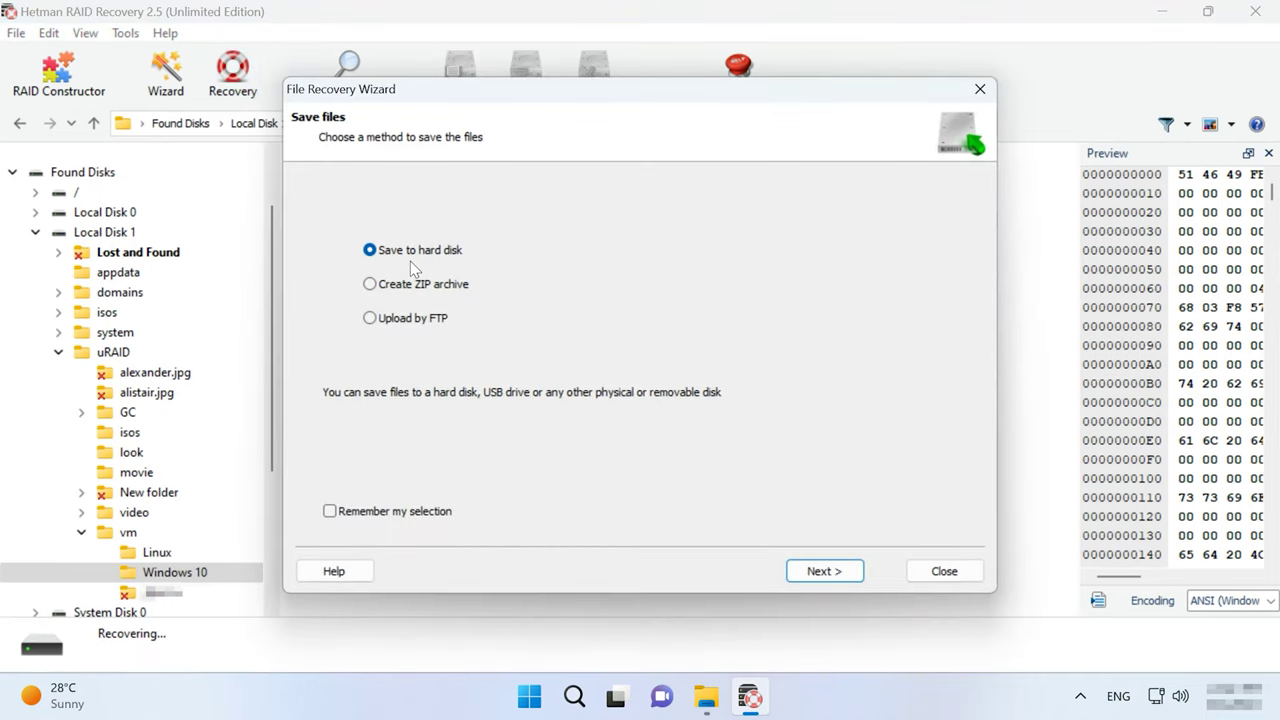
click(823, 570)
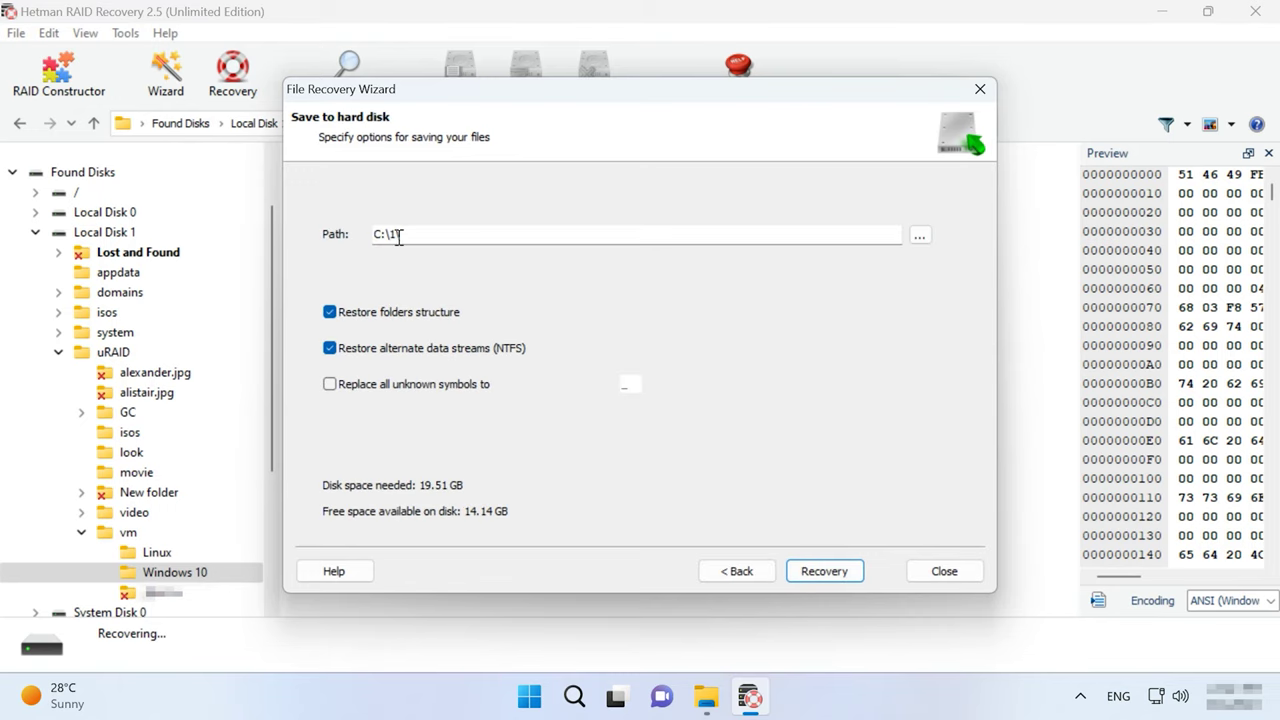
click(392, 234)
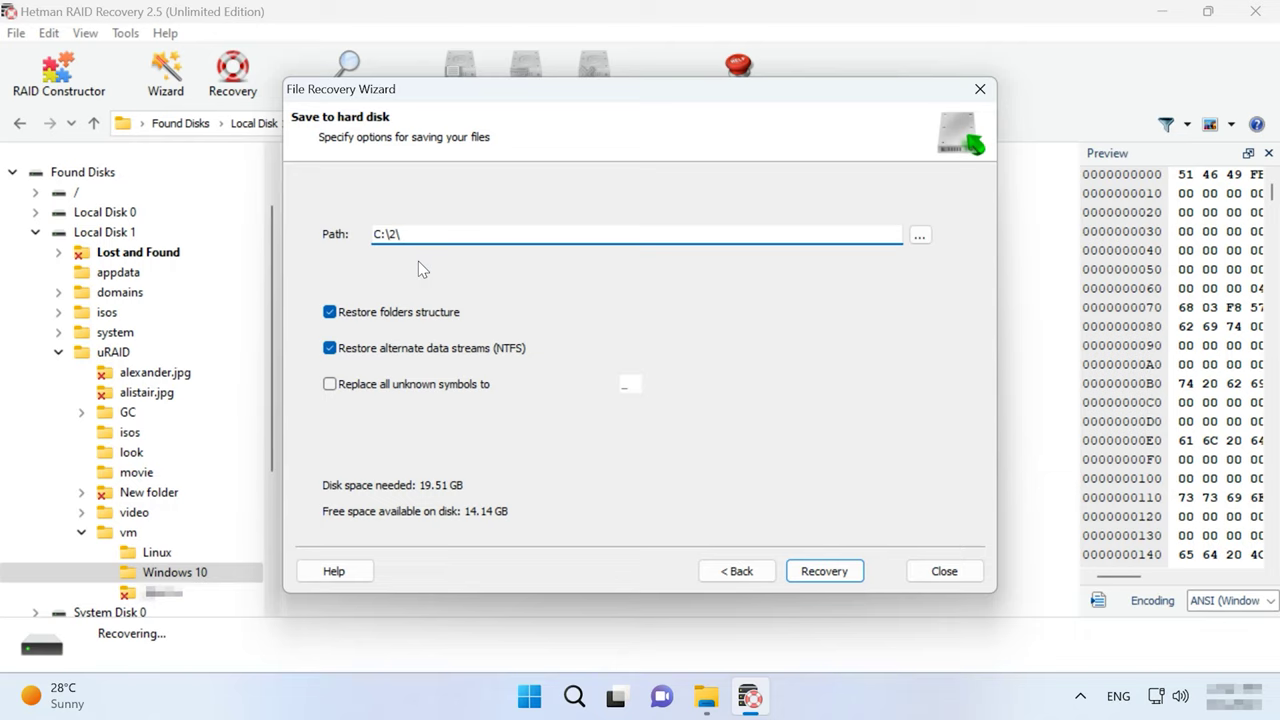
text(2\)
click(822, 578)
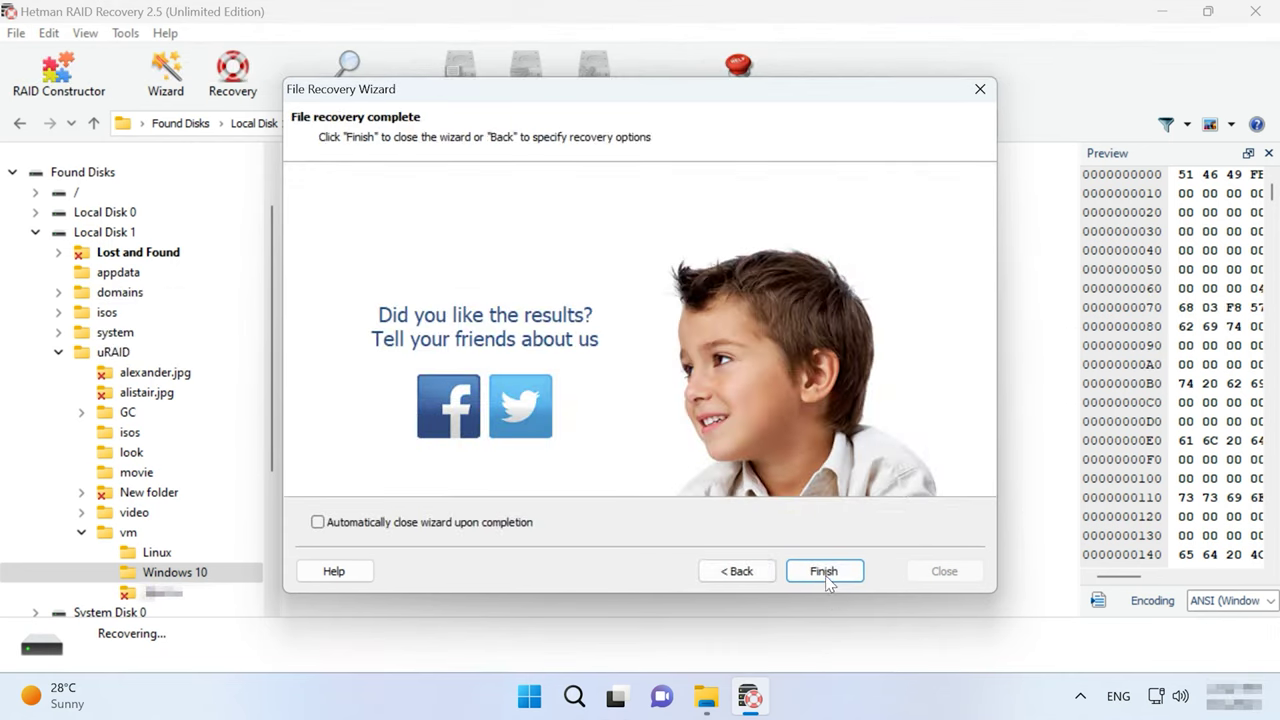
click(823, 573)
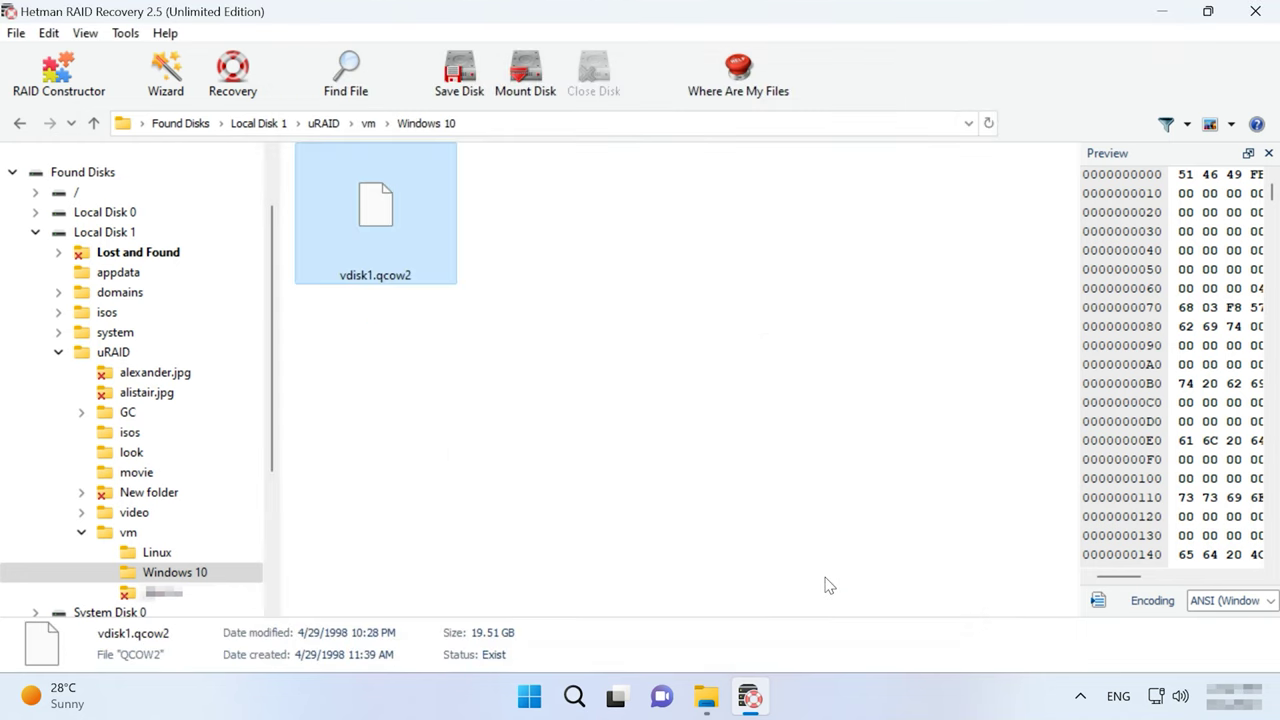
click(712, 697)
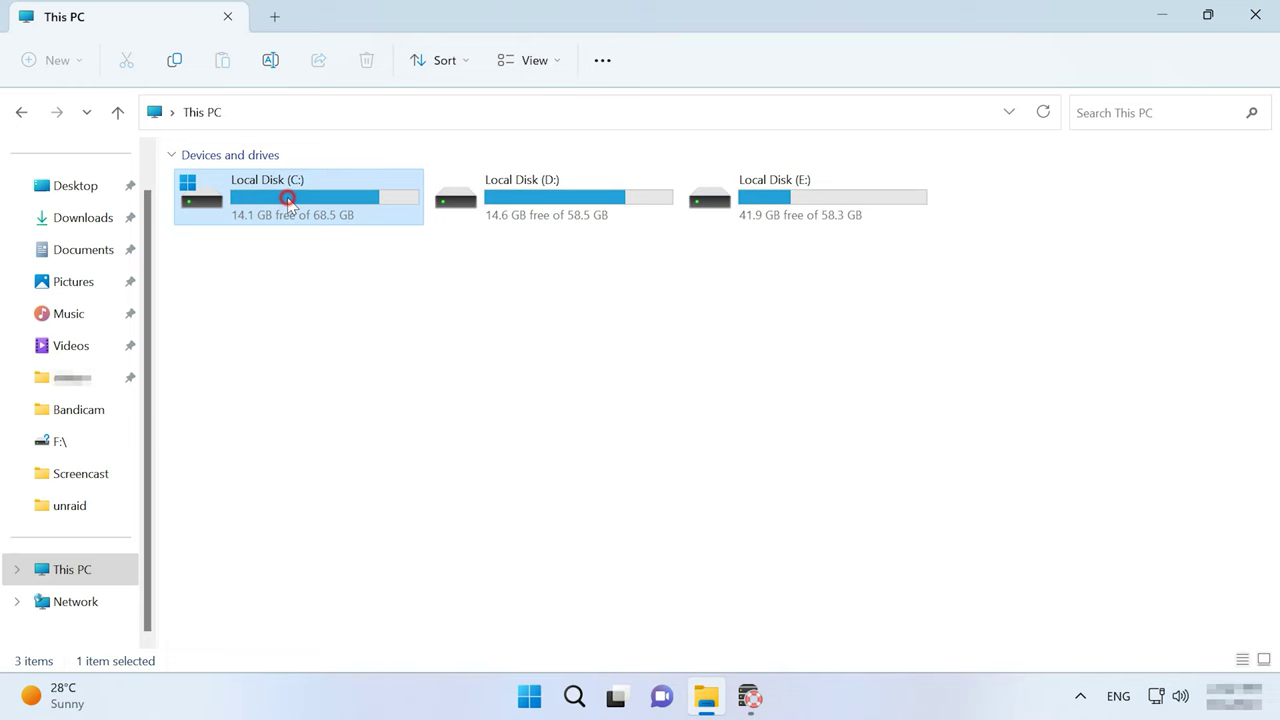
Find the recovered vdisk1.qcow2 (20,455,744 KB) in C:\2 in File Explorer
double_click(287, 200)
double_click(212, 193)
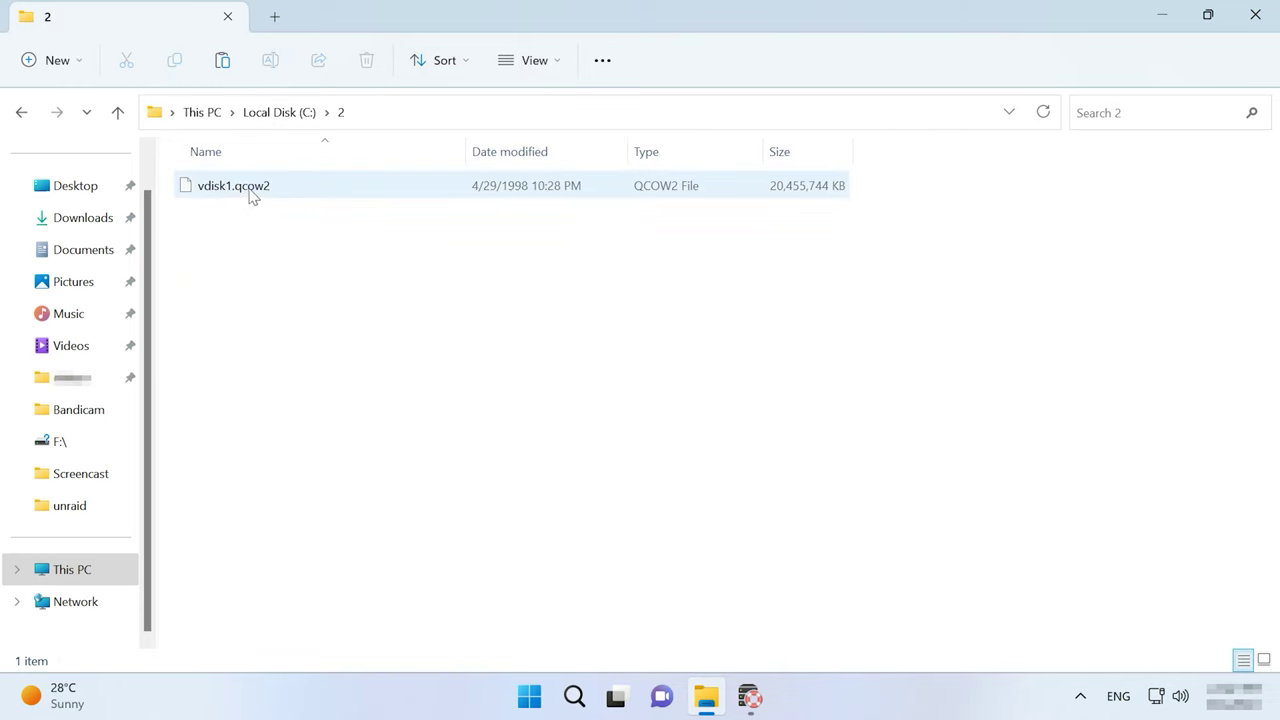
click(251, 196)
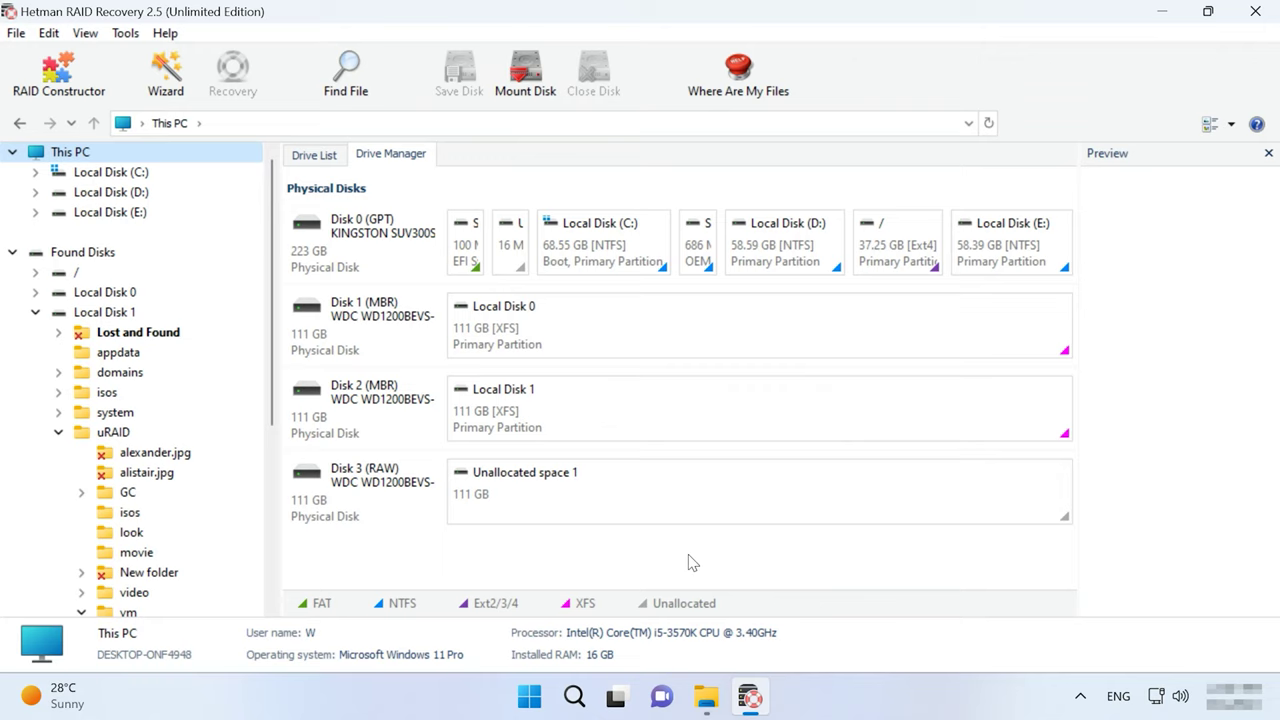
Mount vdisk1.qcow2 from folder C:\2 as a Linux KVM image, creating 30 GB Mounted Disk 0
click(125, 33)
click(199, 113)
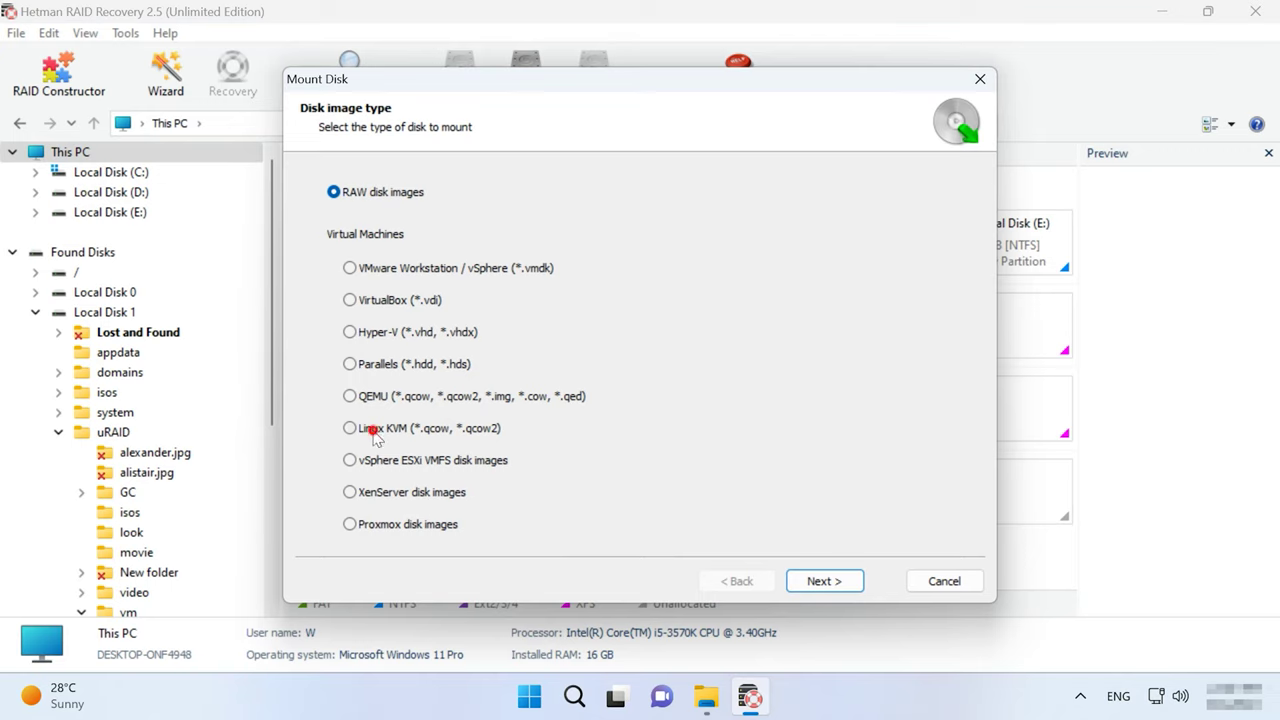
click(372, 430)
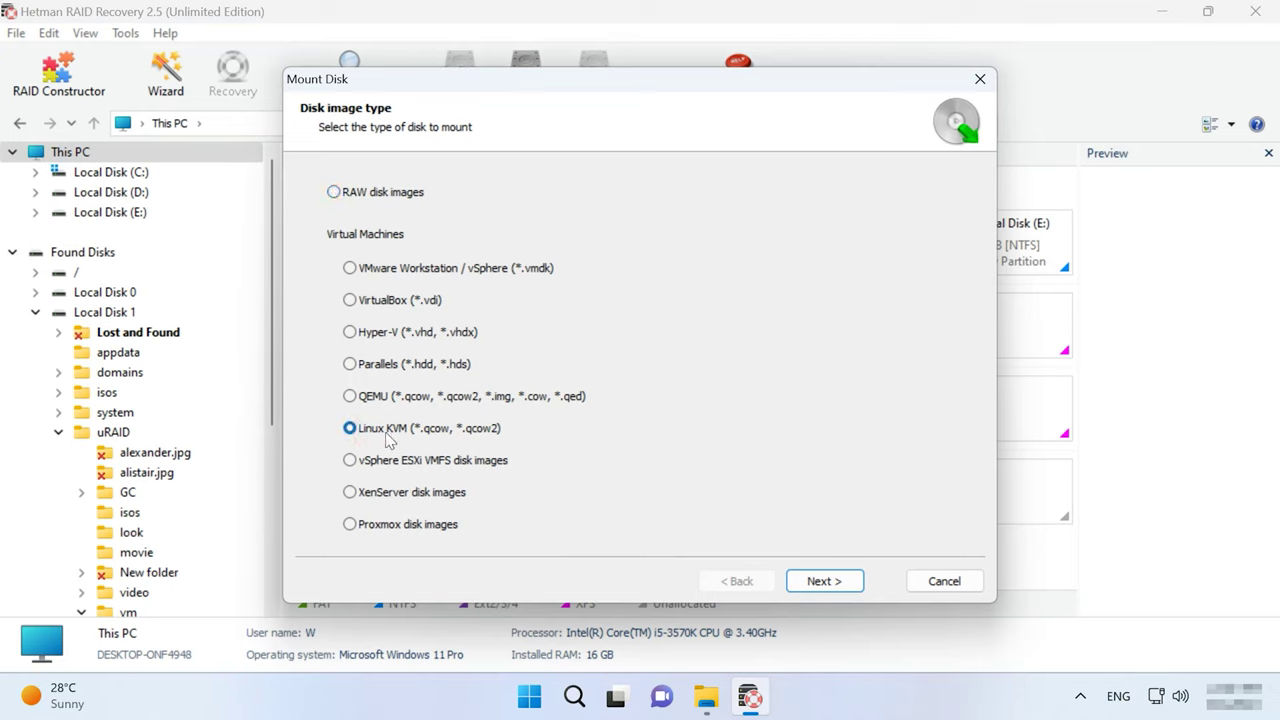
click(829, 583)
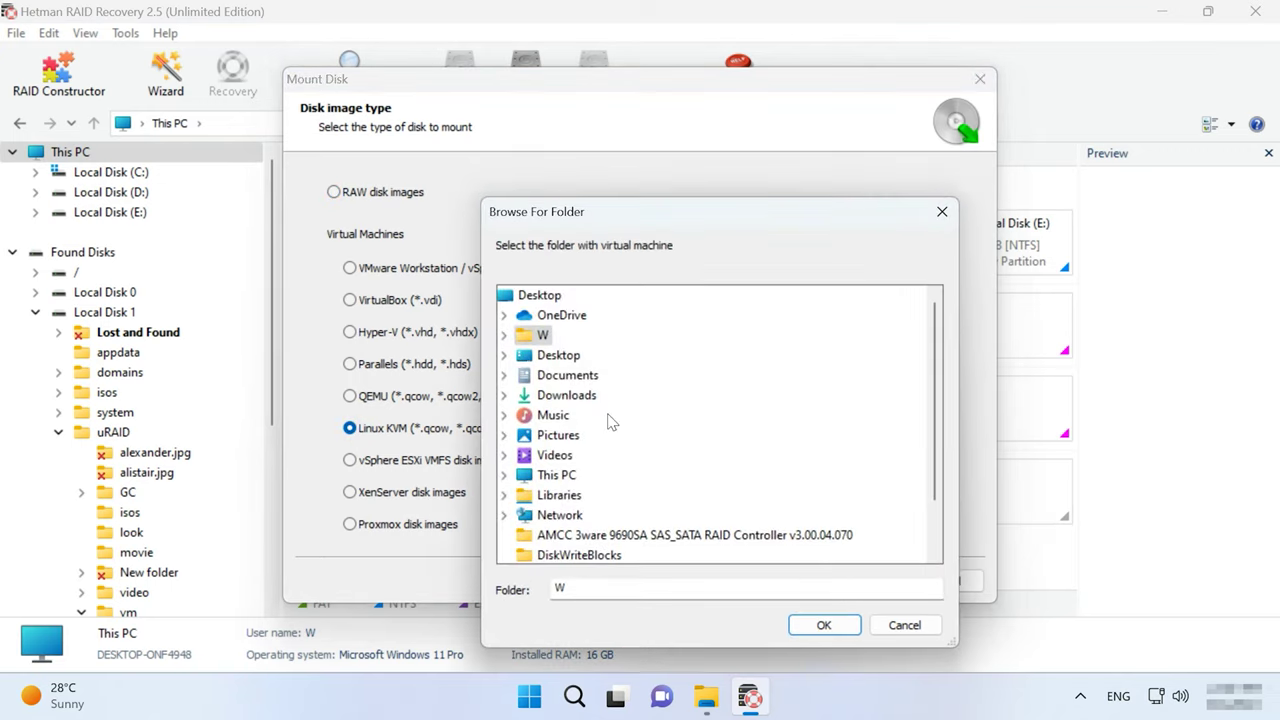
click(556, 476)
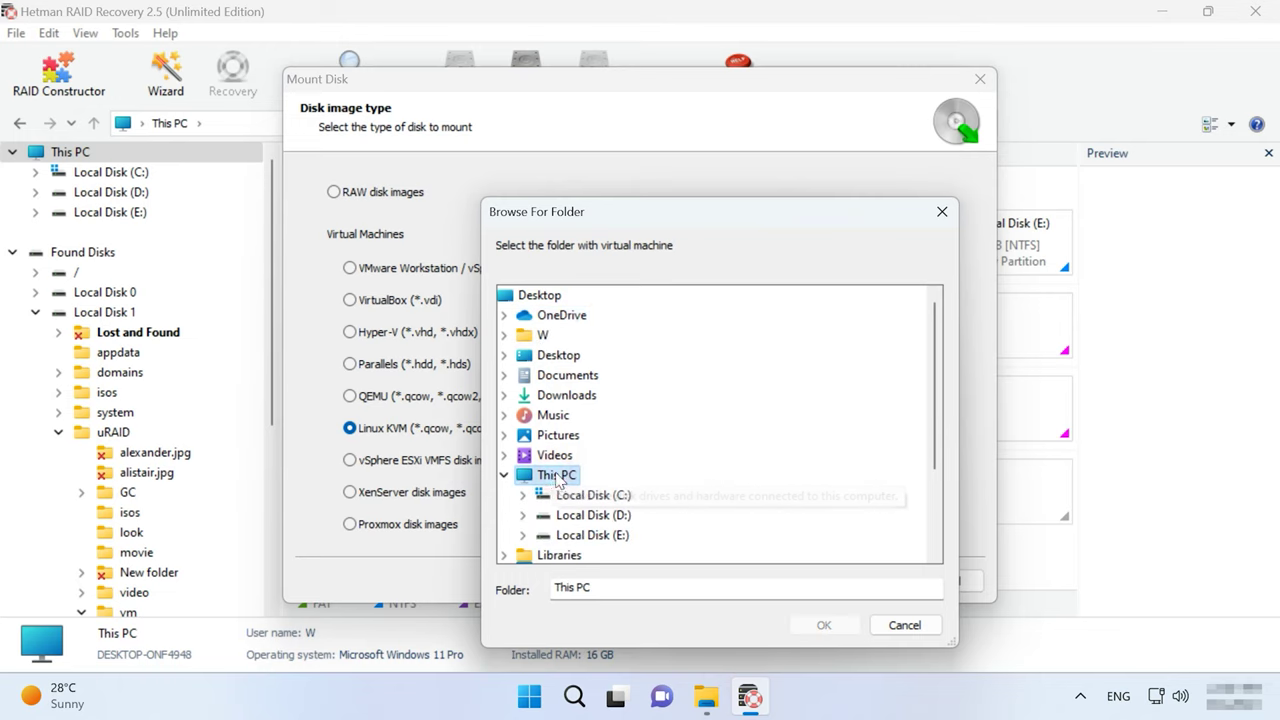
click(585, 495)
click(574, 356)
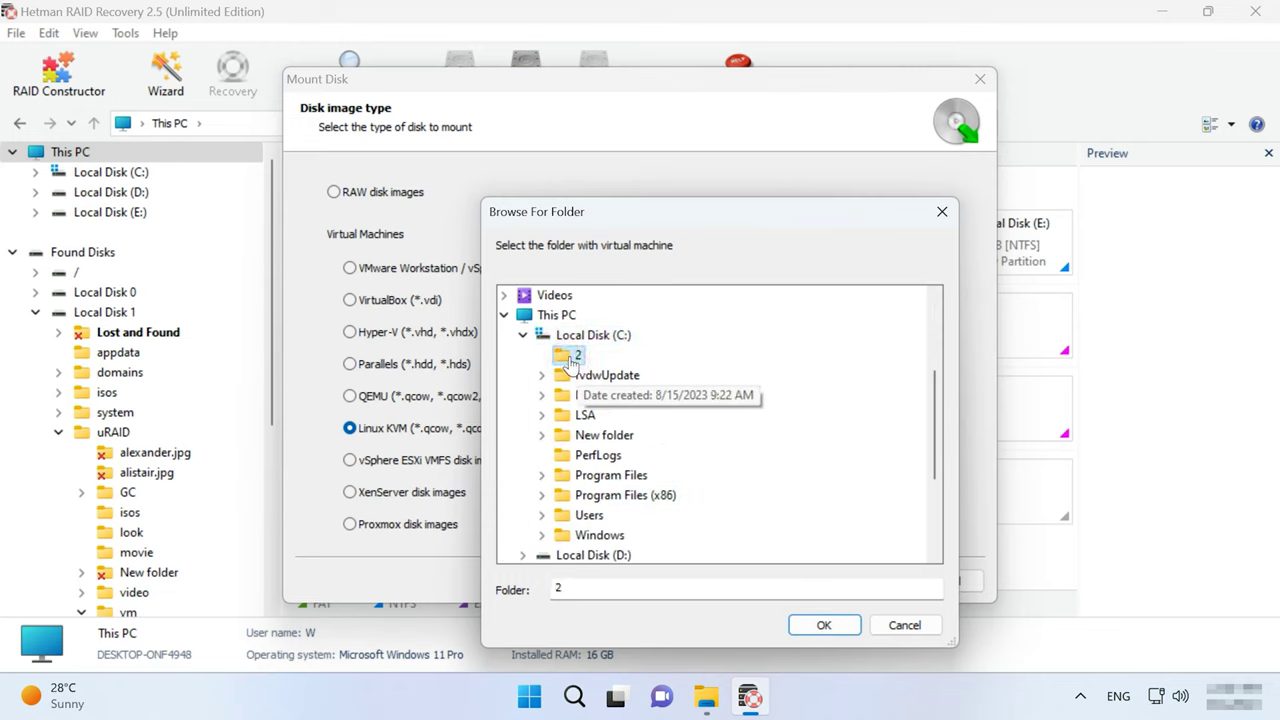
click(823, 625)
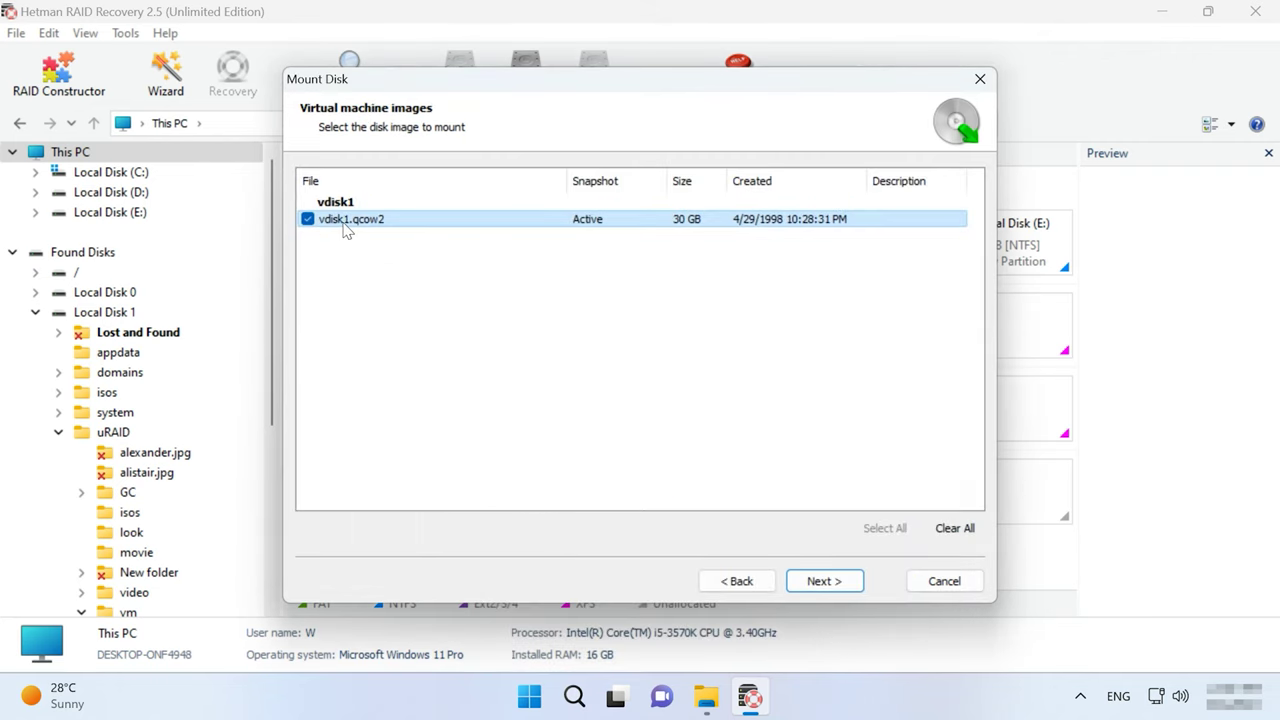
click(827, 586)
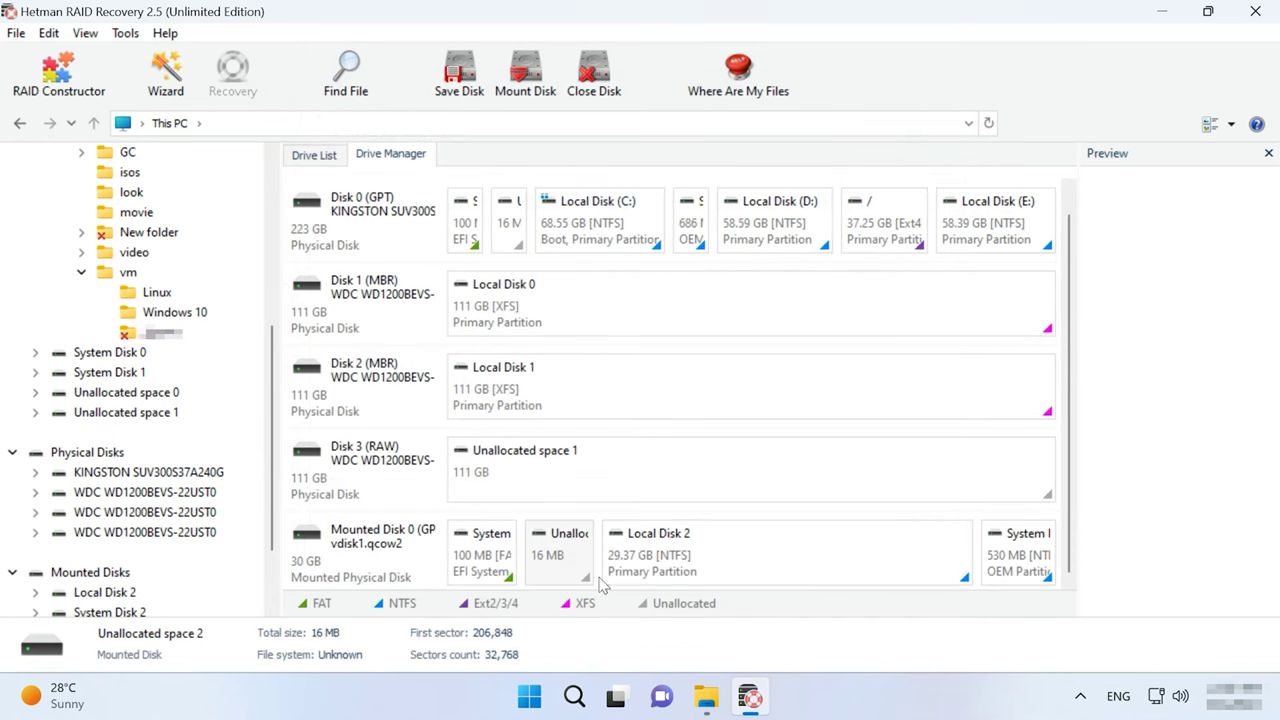
Fast-scan the mounted disk's 29.37 GB Local Disk 2 partition and show its folders
click(397, 570)
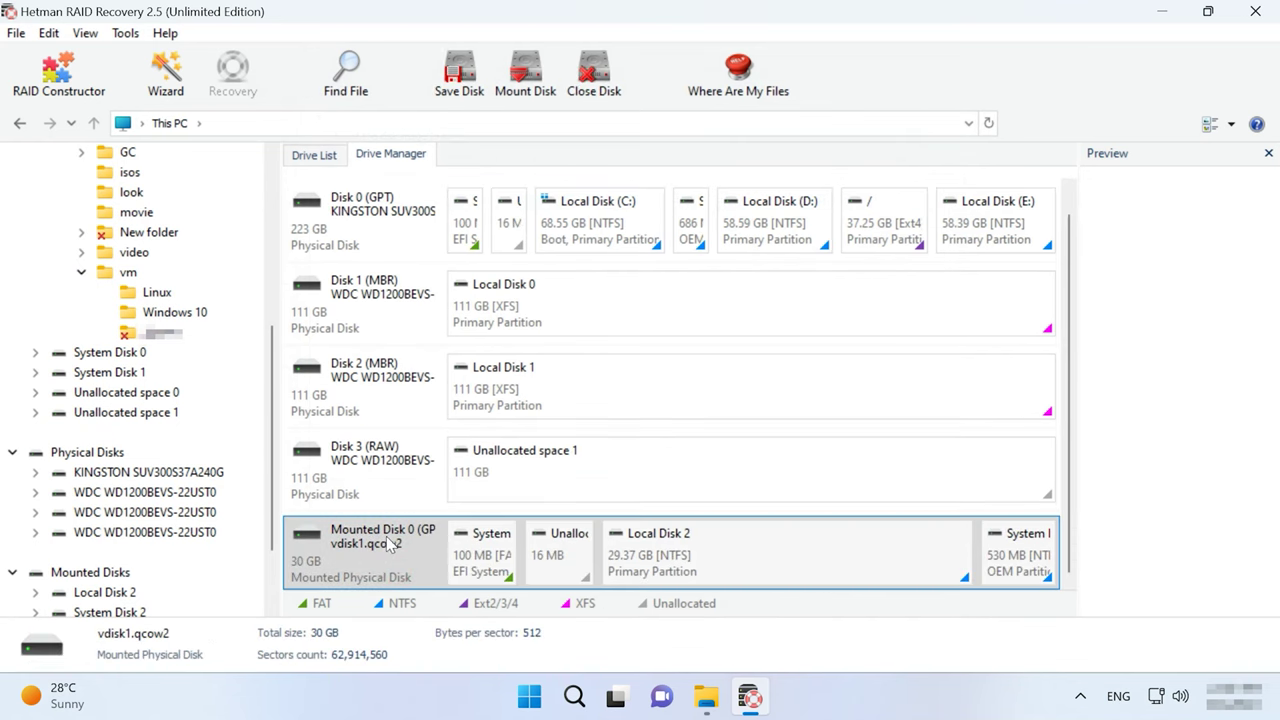
right_click(819, 561)
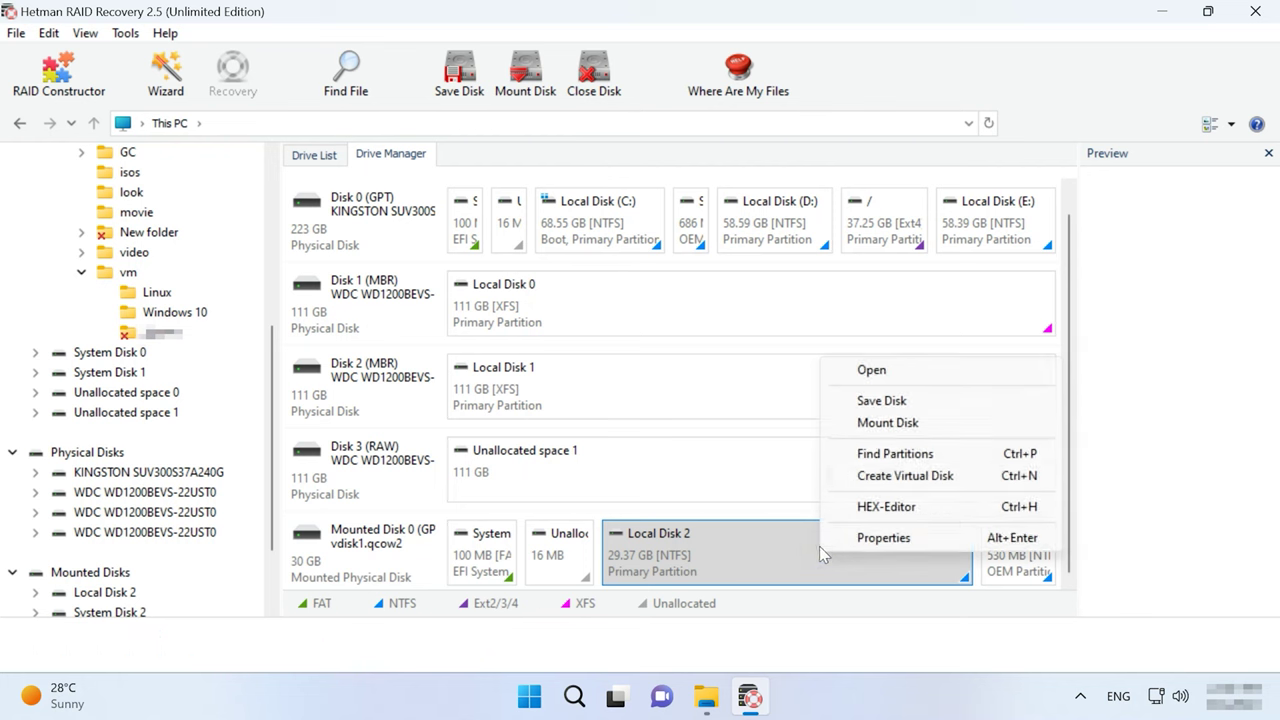
click(890, 375)
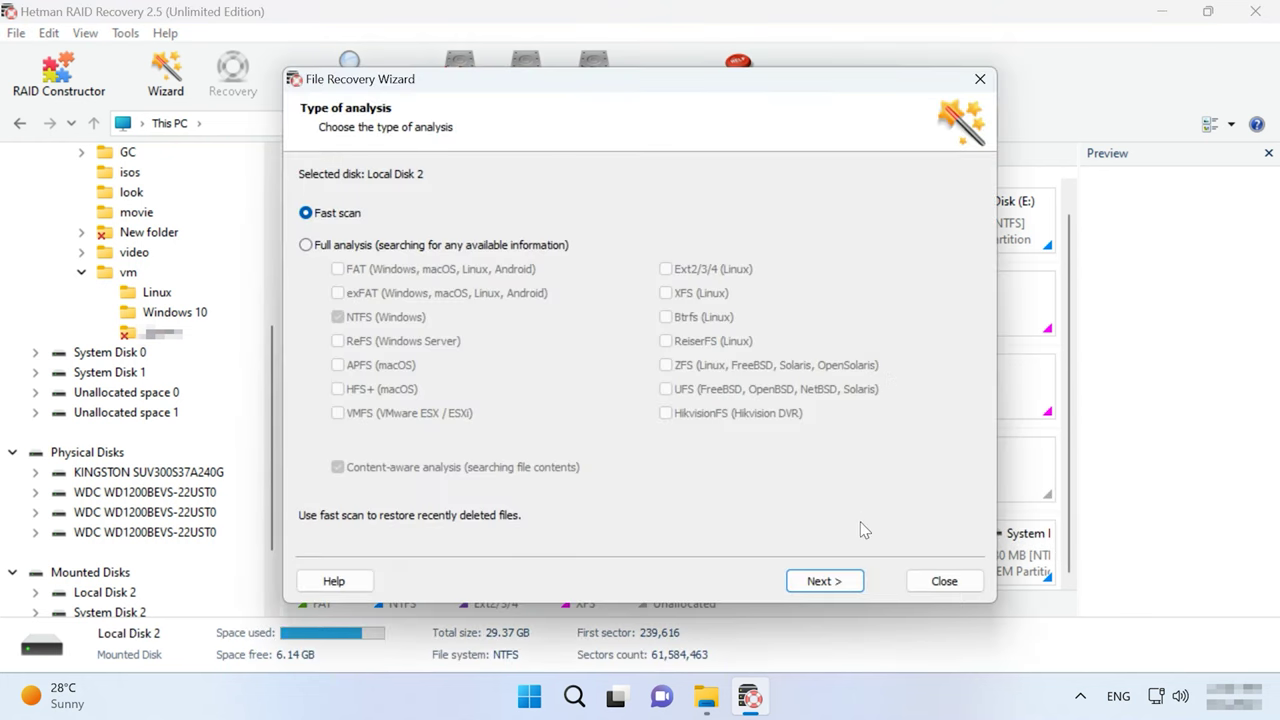
click(824, 581)
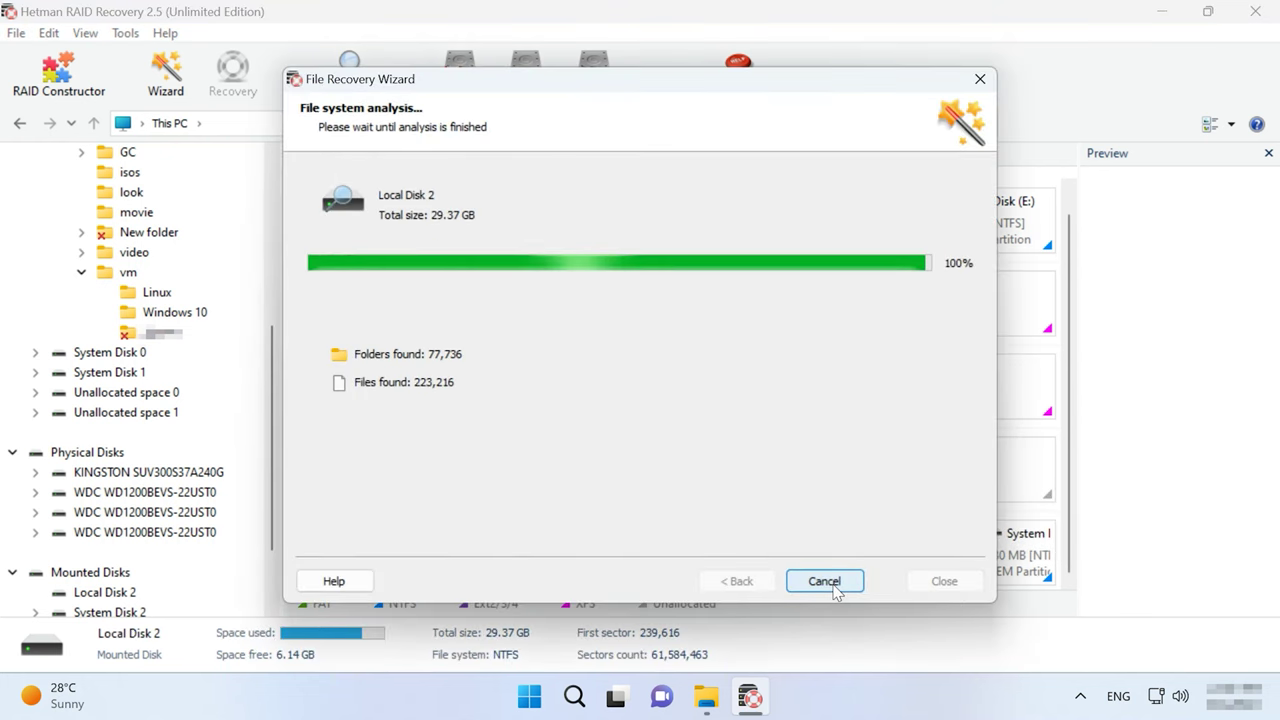
click(829, 588)
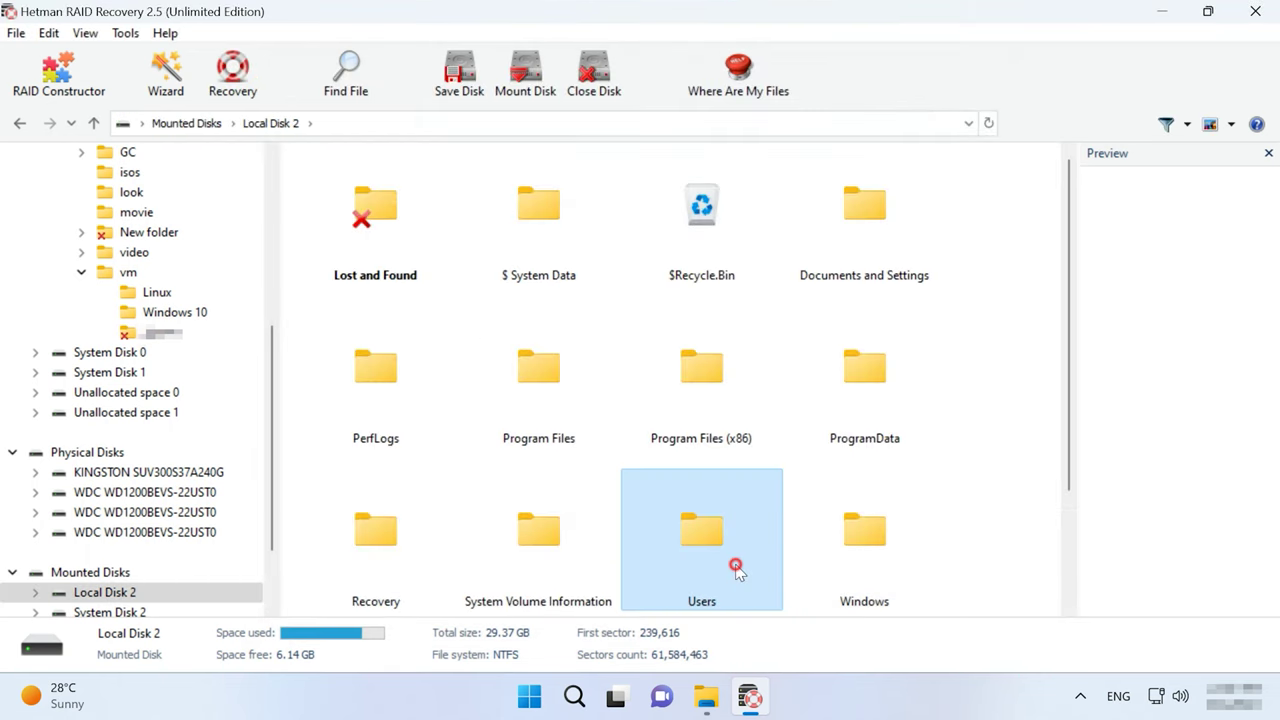
Open Users > user profile > Documents > data and select the eight car JPGs 011.jpg–18.jpg
double_click(731, 571)
double_click(349, 427)
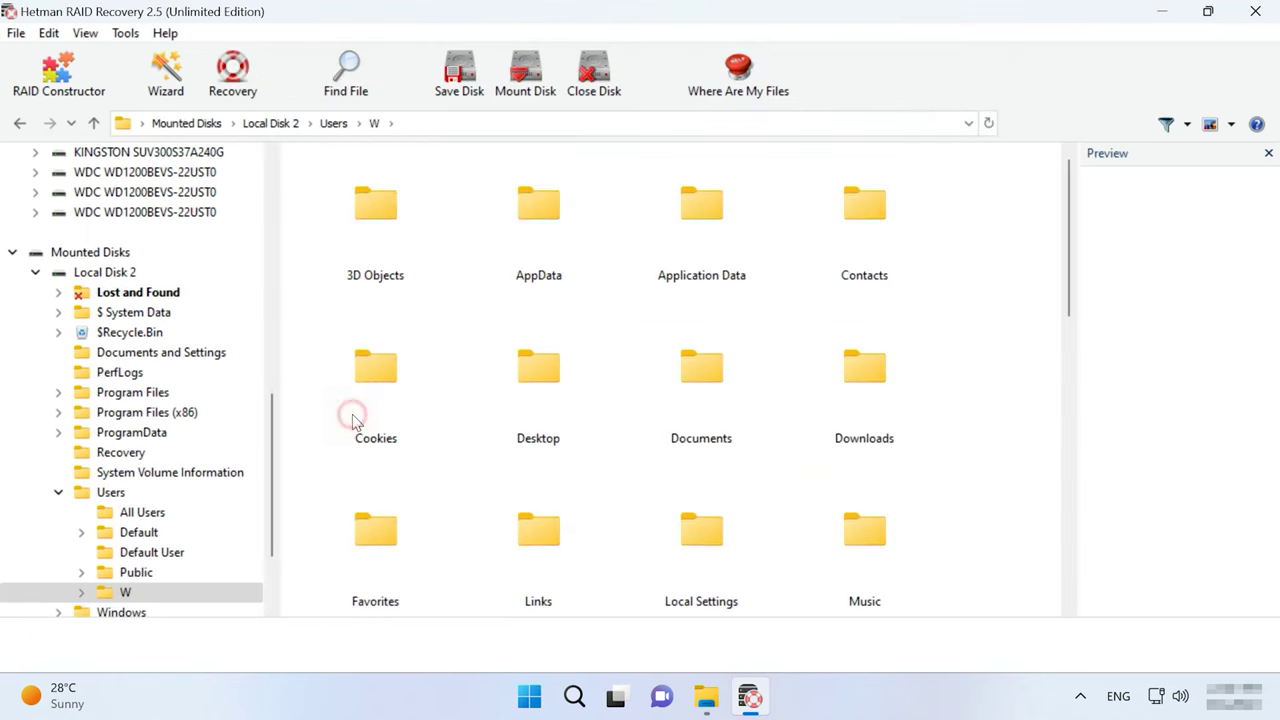
click(671, 418)
double_click(671, 418)
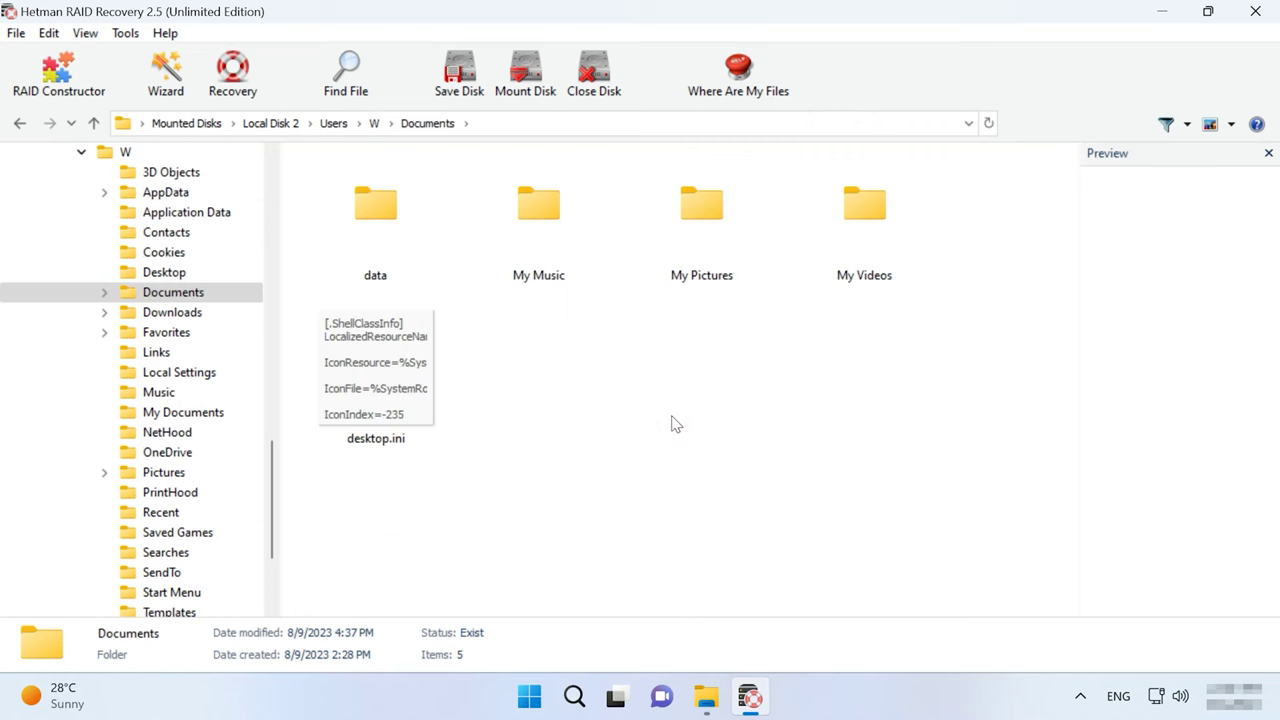
double_click(403, 250)
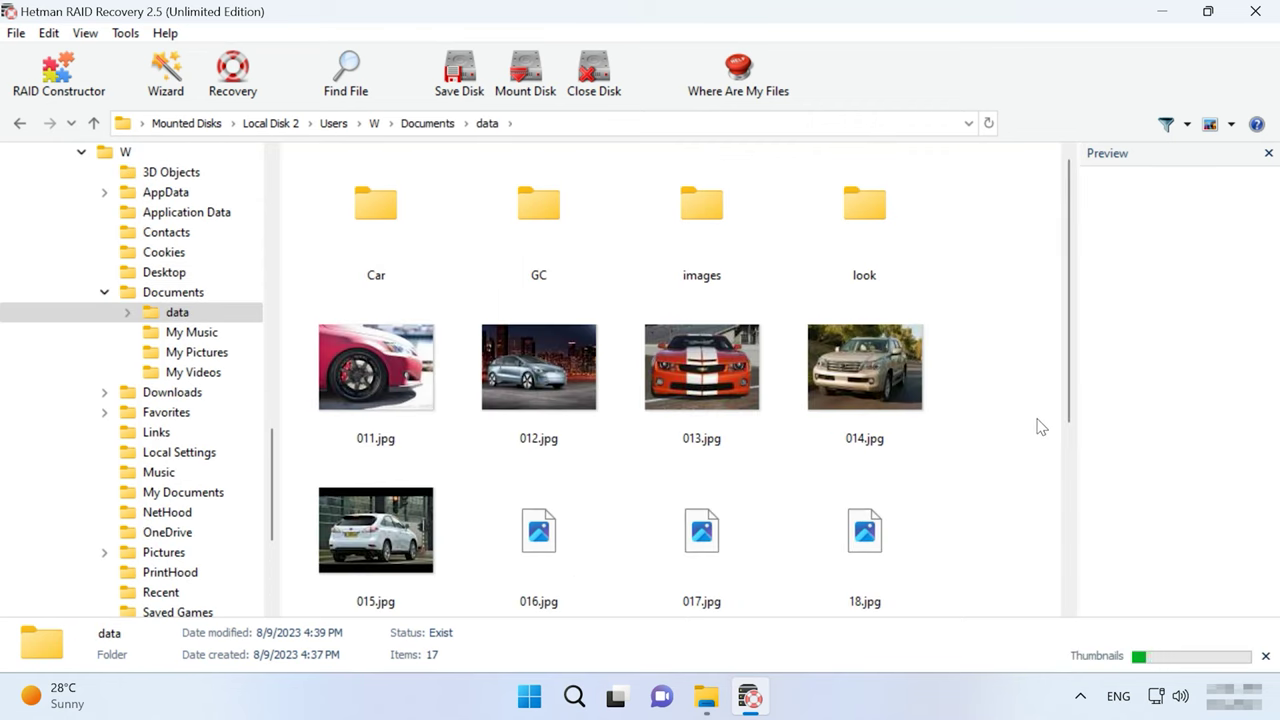
scroll(1019, 428, down, 3)
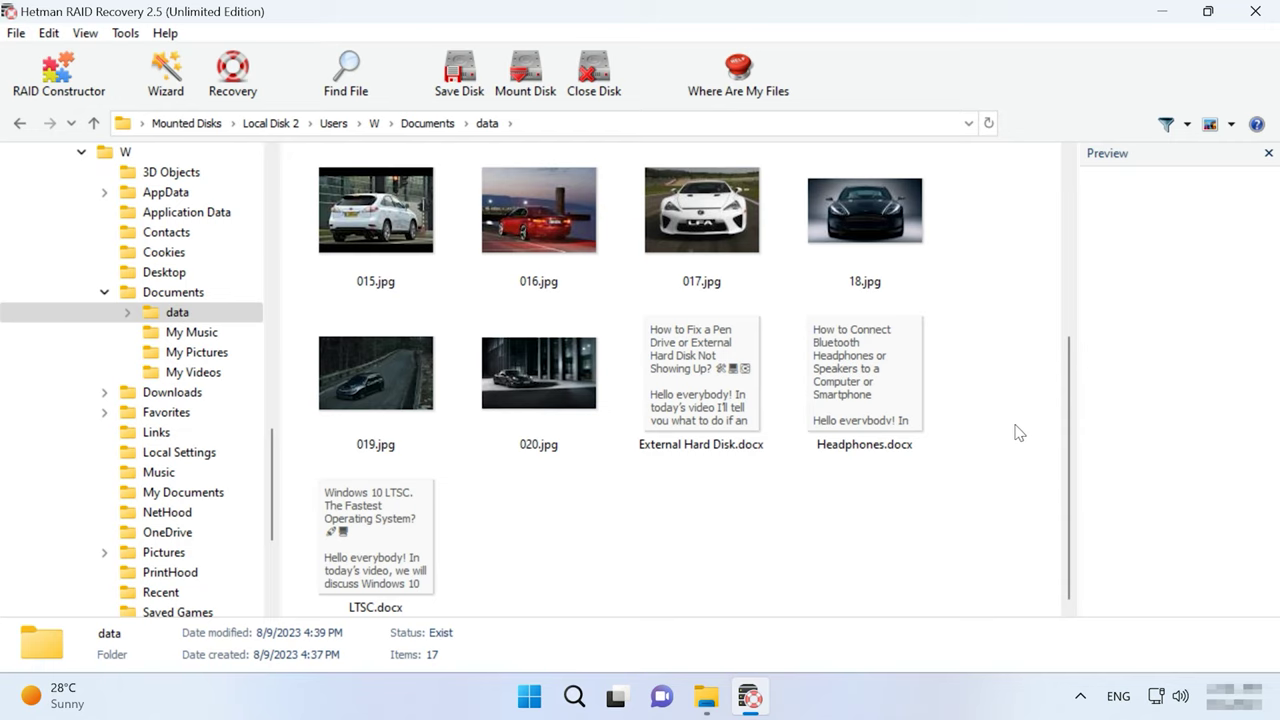
scroll(1019, 432, up, 4)
drag(1015, 378, 405, 515)
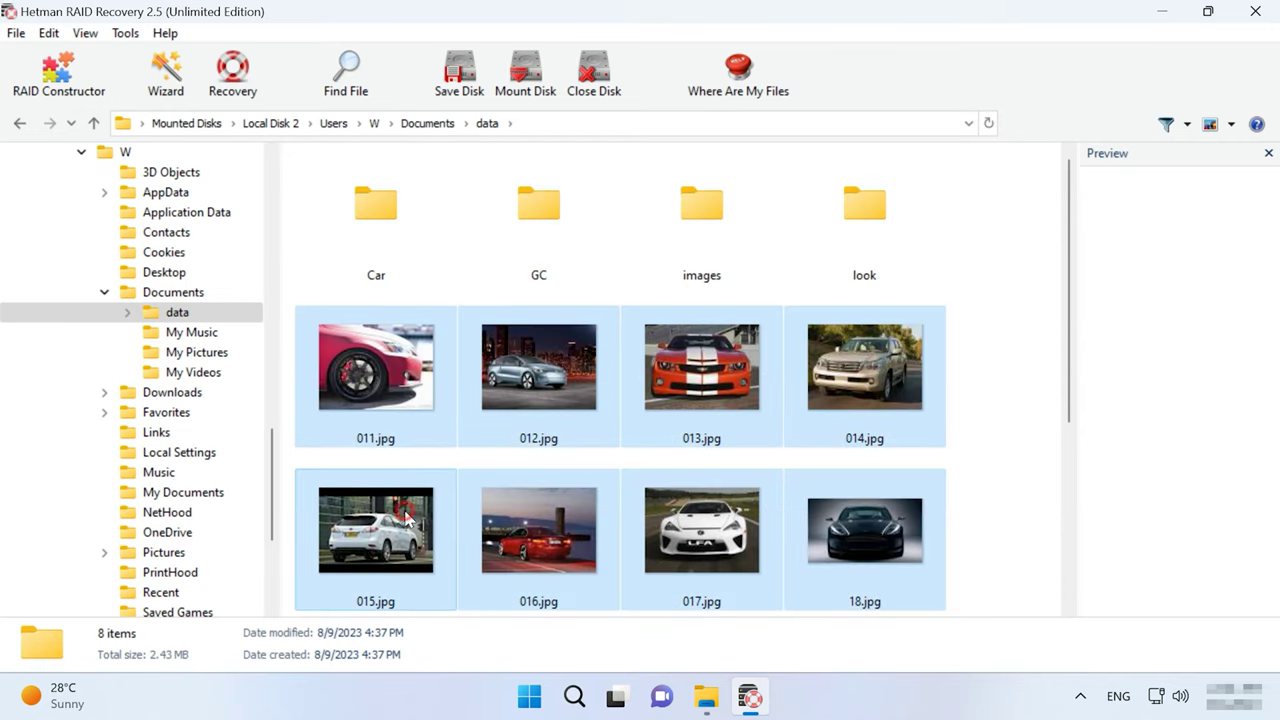
Recover the eight selected JPGs (2.43 MB) to the hard disk in C:\2\
click(235, 92)
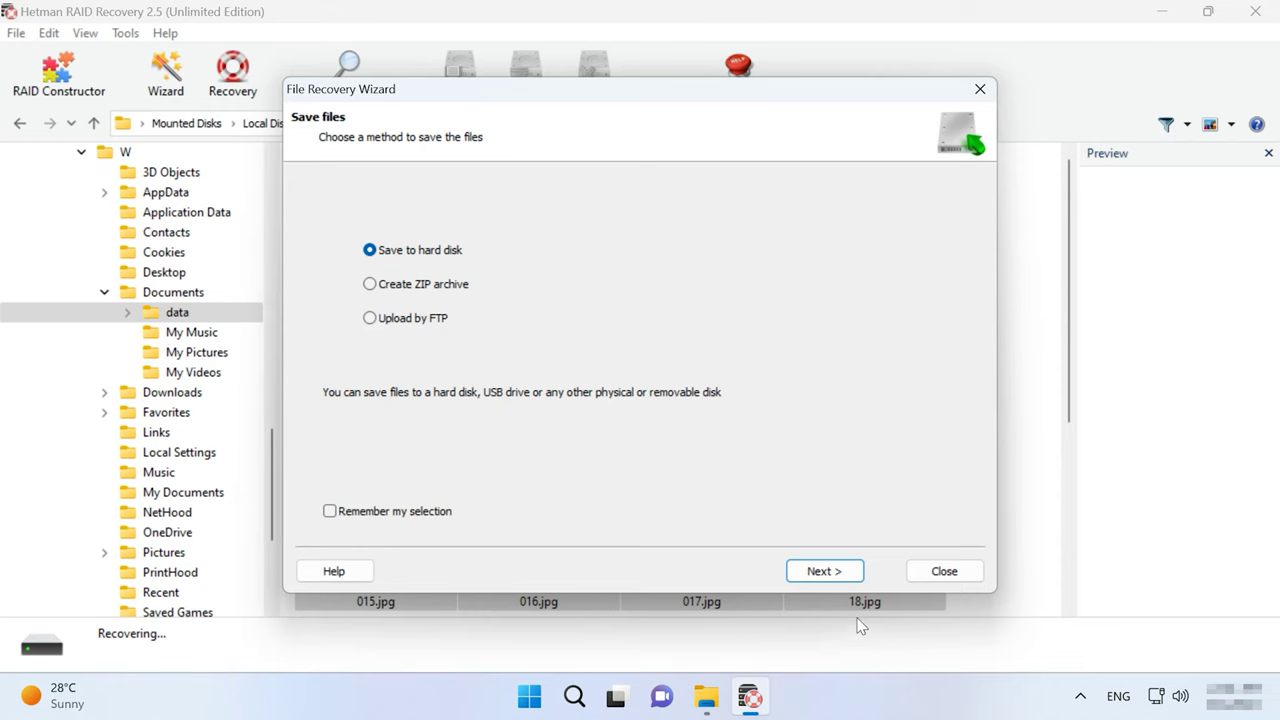
click(850, 576)
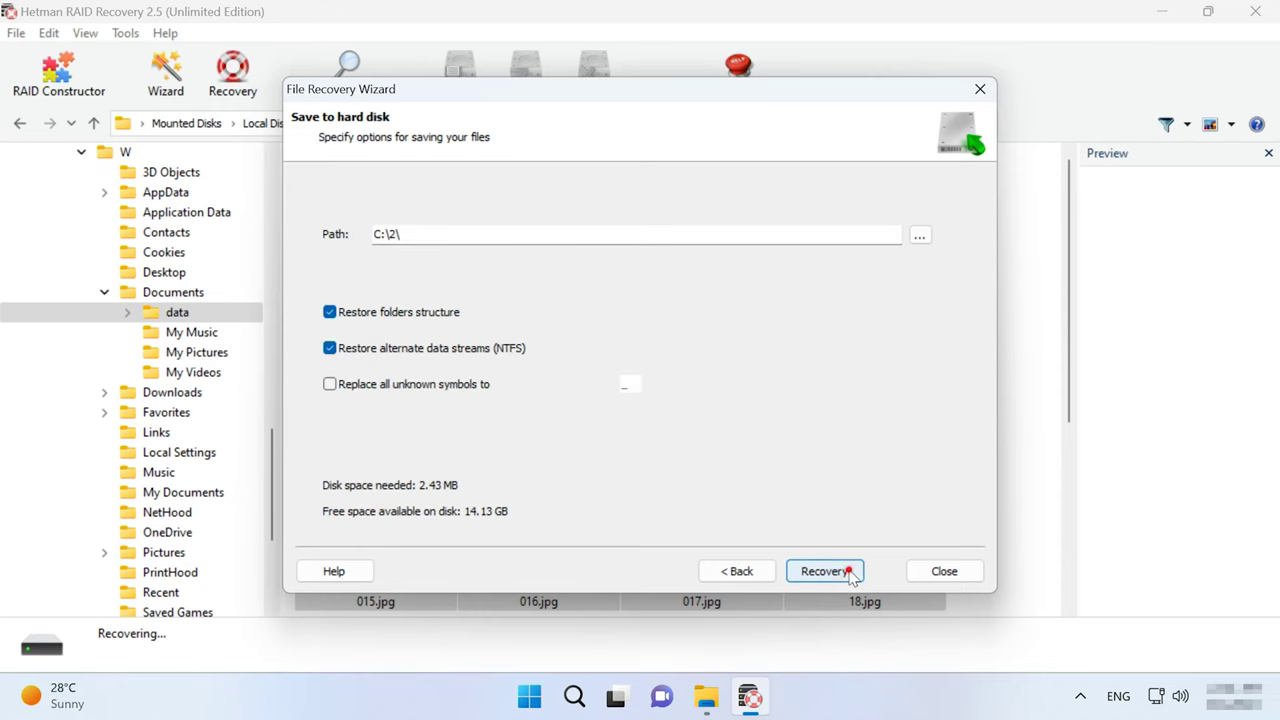
click(845, 574)
click(838, 578)
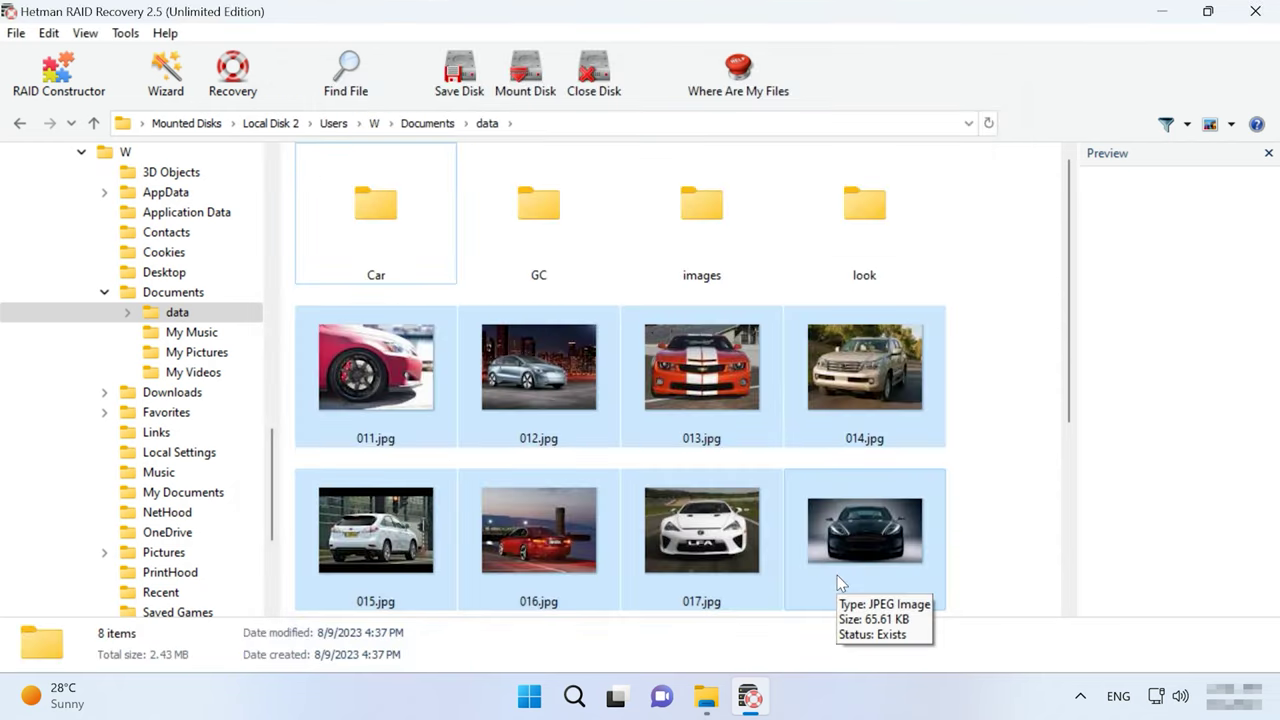